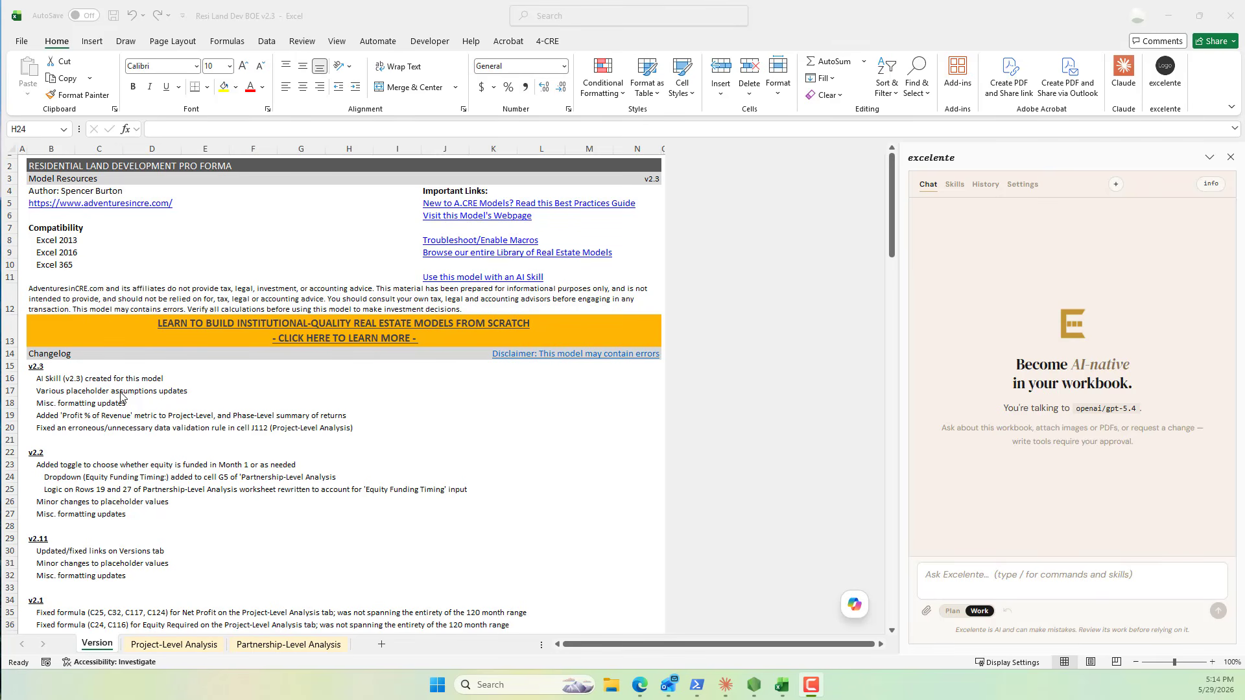
Step: Look over the Project-Level Analysis and Partnership-Level Analysis worksheets, ending on Project-Level Analysis
{"action": "left_click", "coordinate": [172, 646]}
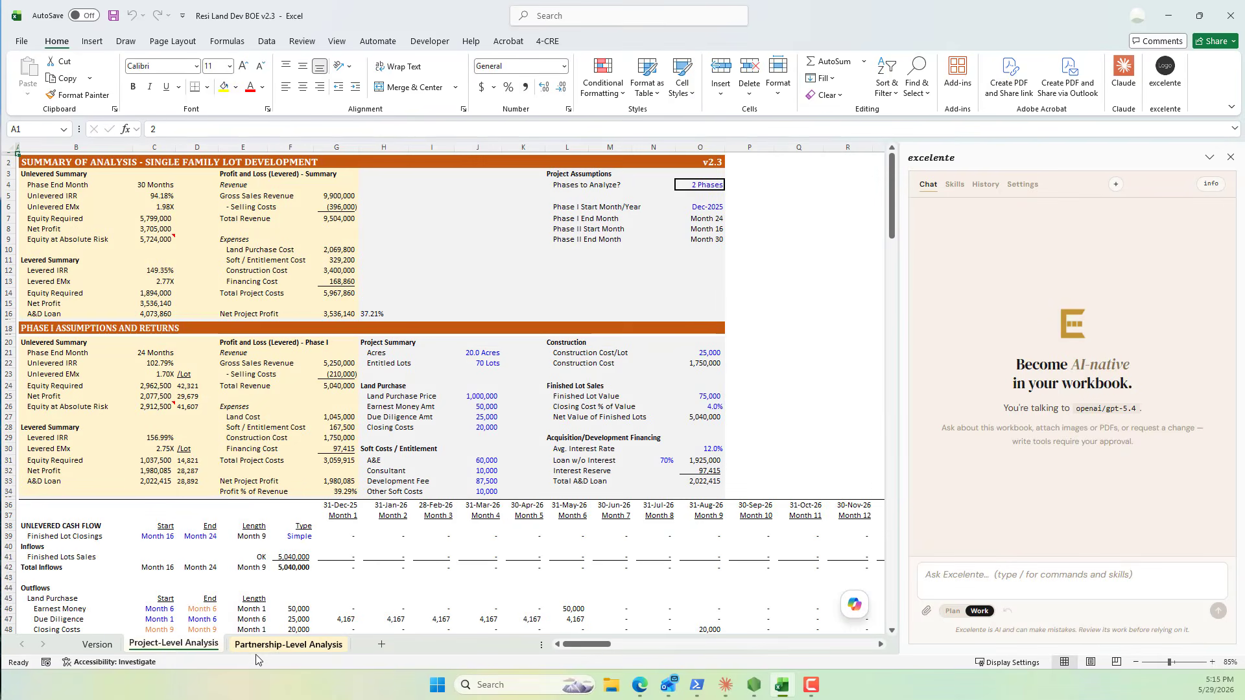
{"action": "left_click", "coordinate": [286, 646]}
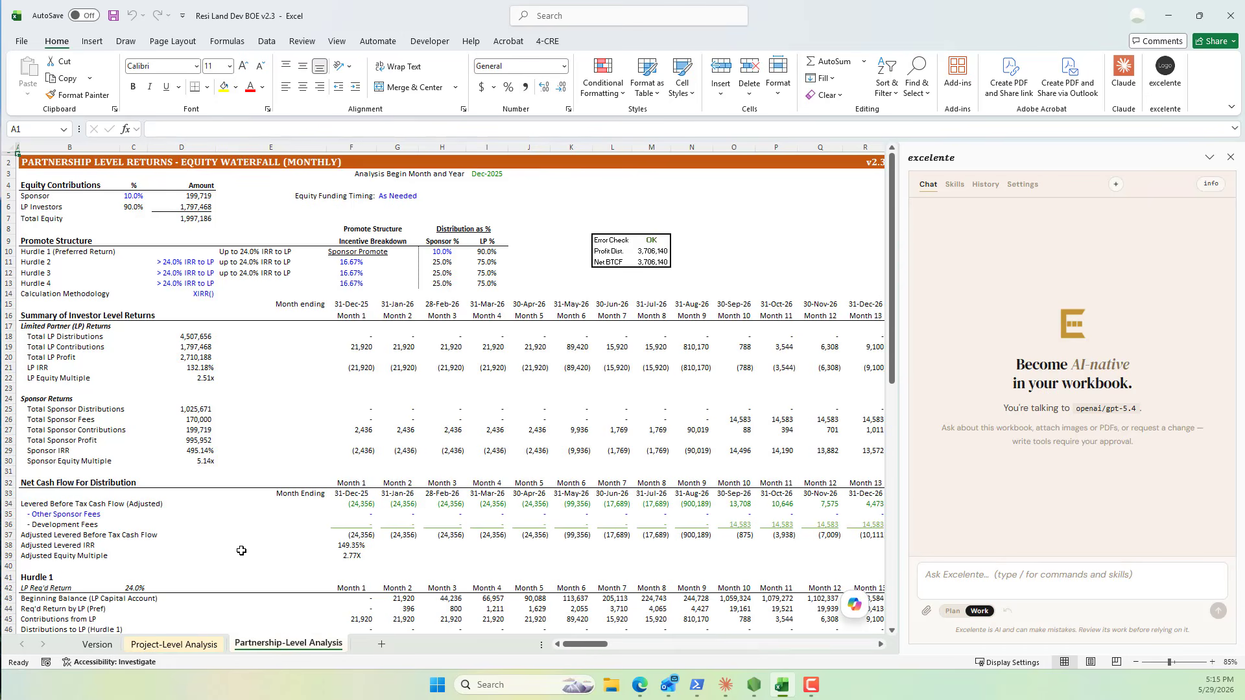
{"action": "left_click", "coordinate": [180, 644]}
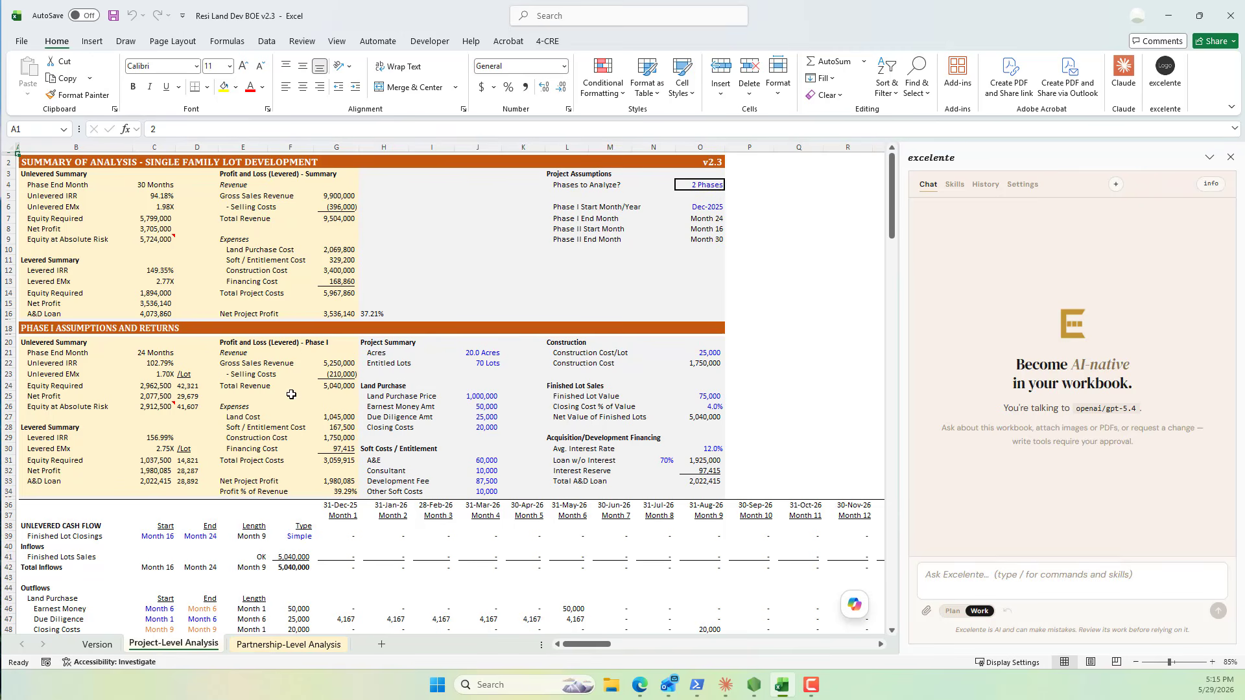
Step: Switch the number of phases to analyze to 1 Phase, check the sheet's layout, and set it back to 2 Phases
{"action": "left_click", "coordinate": [707, 183]}
{"action": "left_click", "coordinate": [730, 186]}
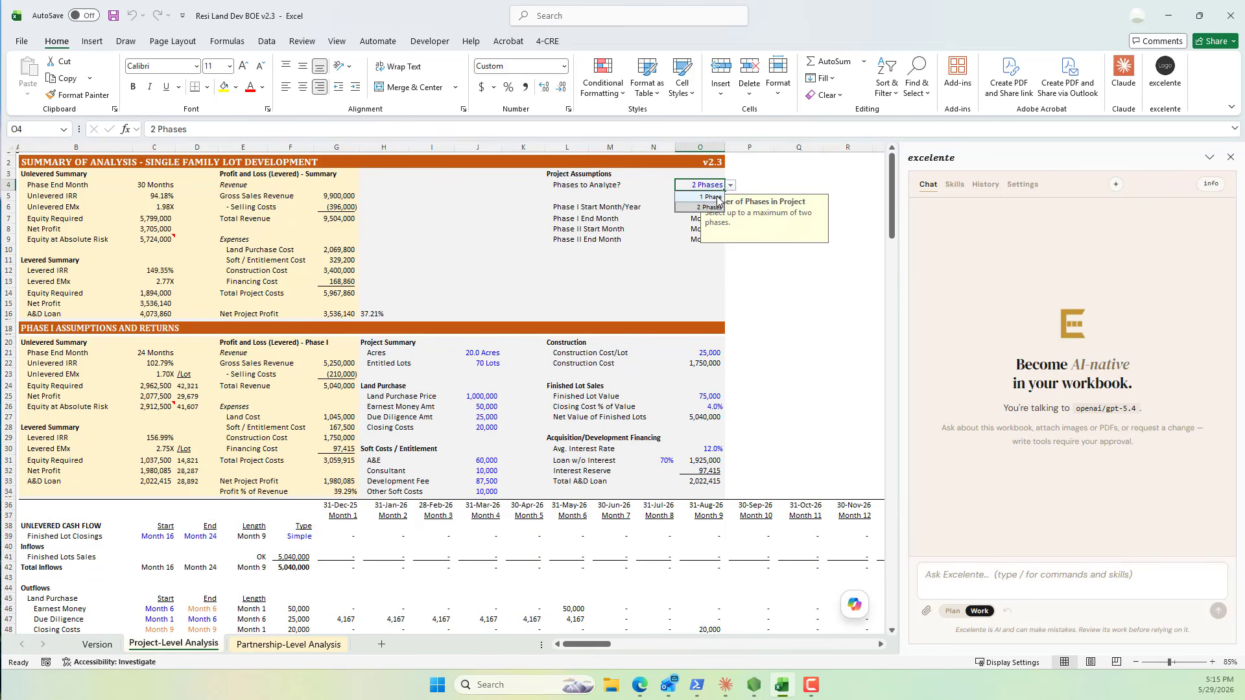
{"action": "left_click", "coordinate": [711, 198]}
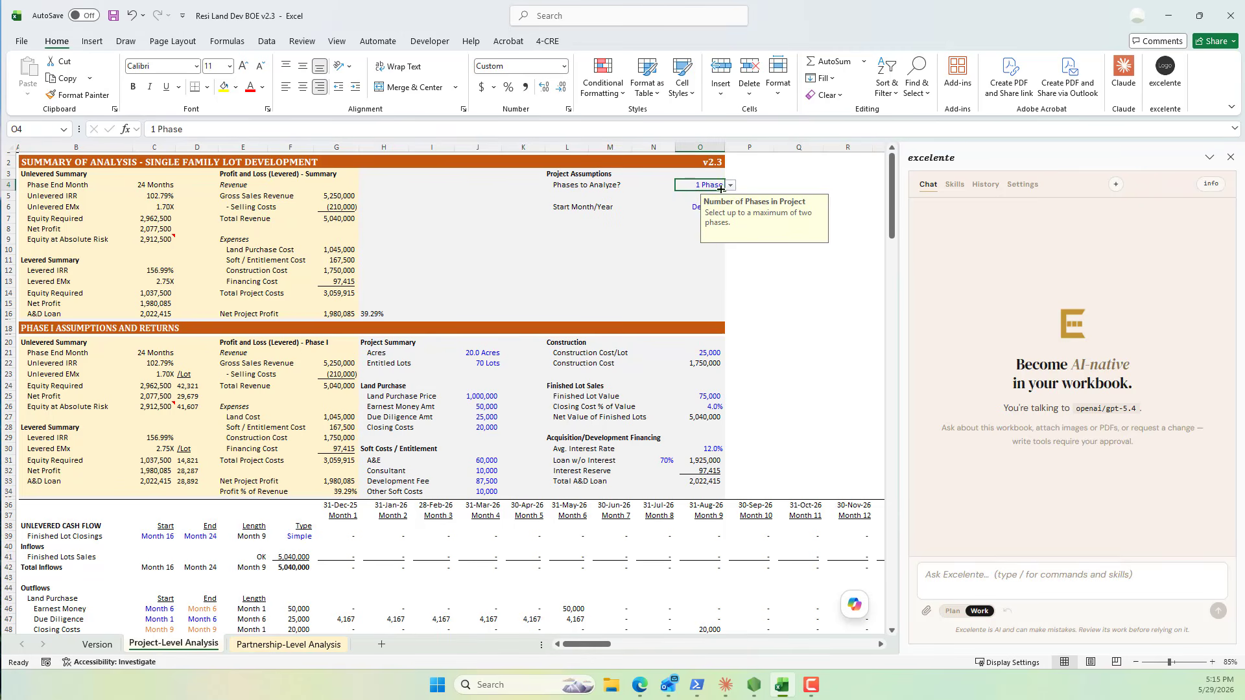
{"action": "scroll", "coordinate": [486, 335], "scroll_direction": "down", "scroll_amount": 20}
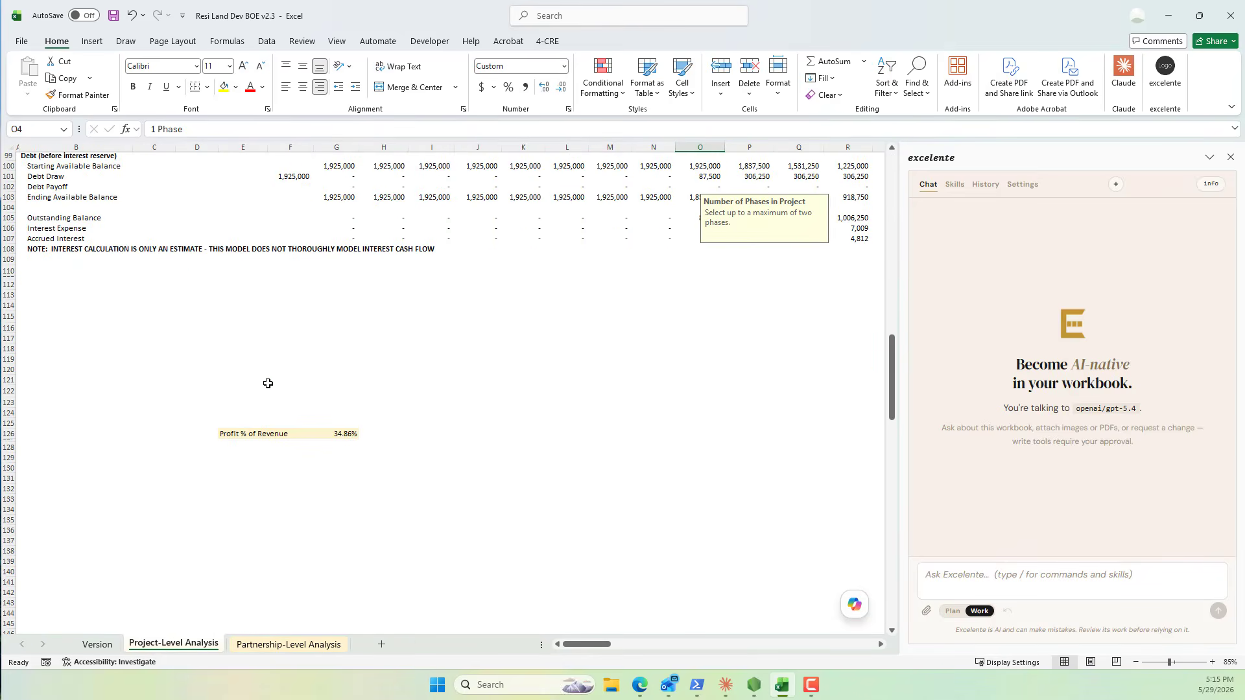
{"action": "scroll", "coordinate": [269, 372], "scroll_direction": "up", "scroll_amount": 20}
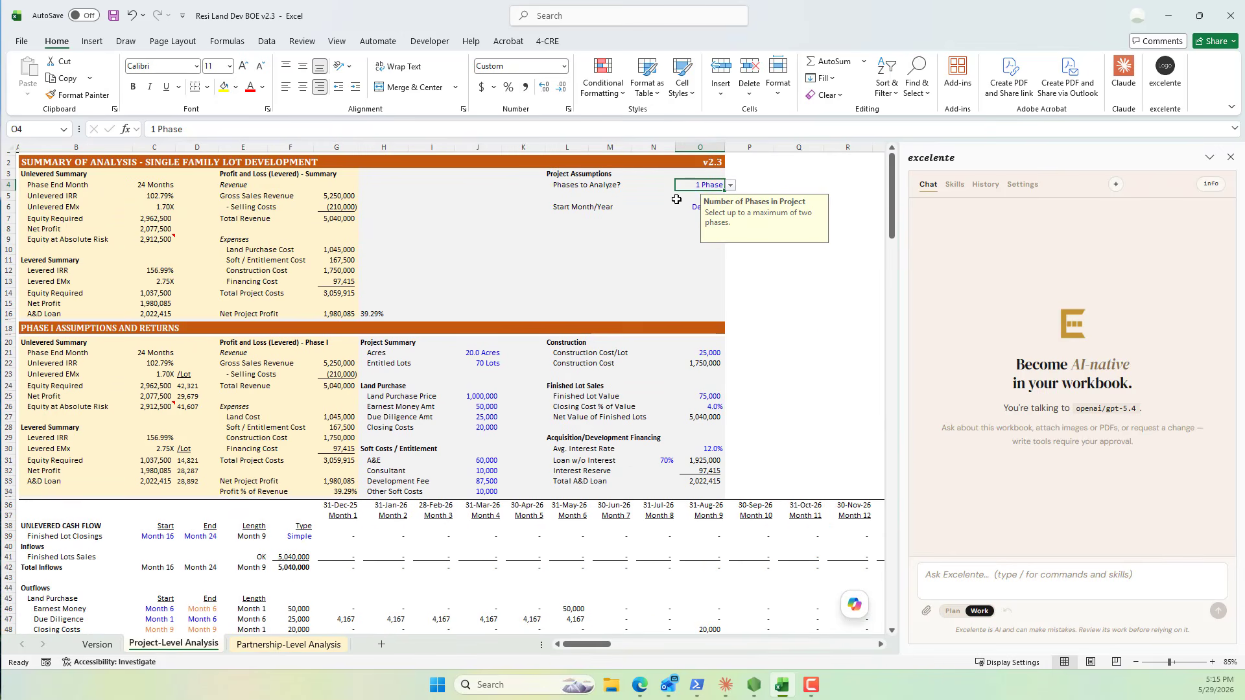
{"action": "left_click", "coordinate": [732, 187]}
{"action": "left_click", "coordinate": [697, 206]}
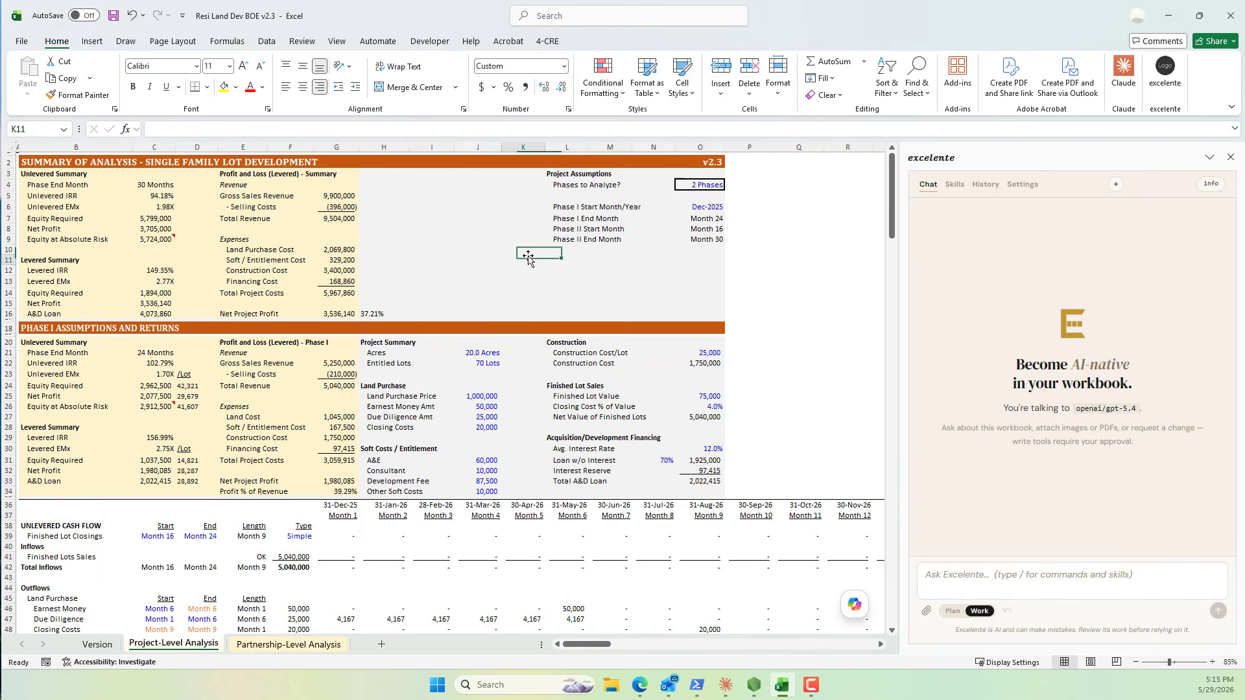
Step: Review the Phase I assumptions and the unlevered, levered and capital stack cash flow sections of the project-level sheet
{"action": "left_click", "coordinate": [483, 352]}
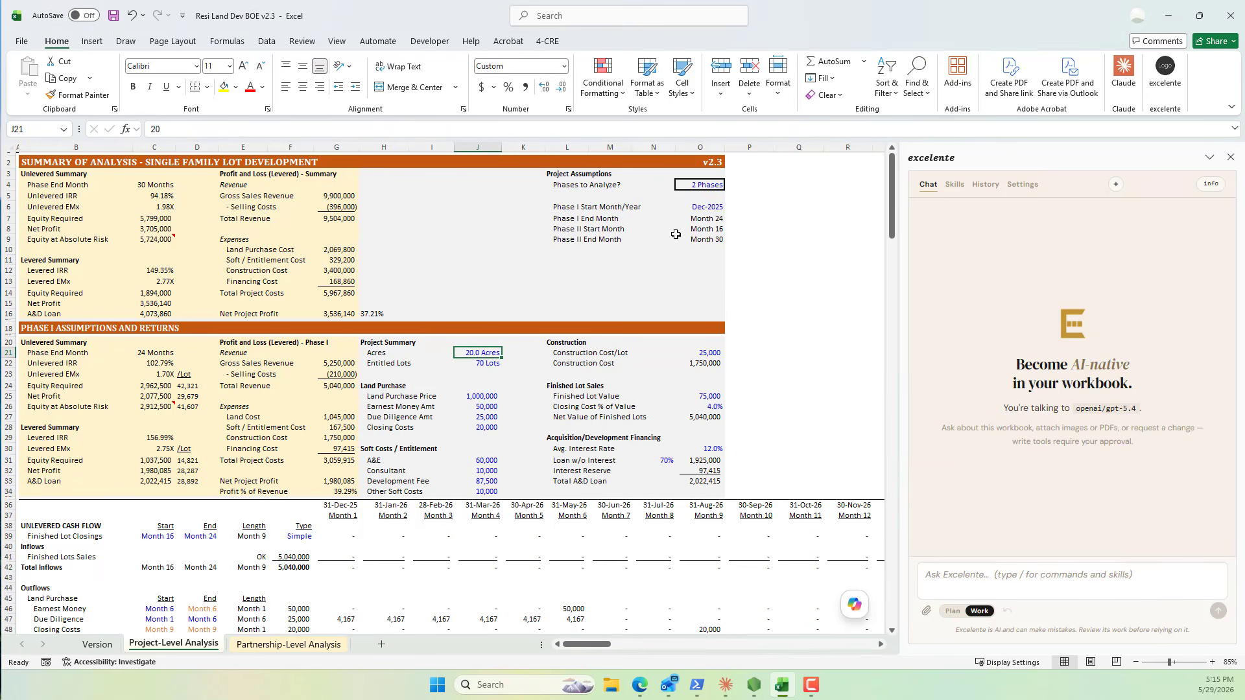
{"action": "scroll", "coordinate": [244, 317], "scroll_direction": "down", "scroll_amount": 20}
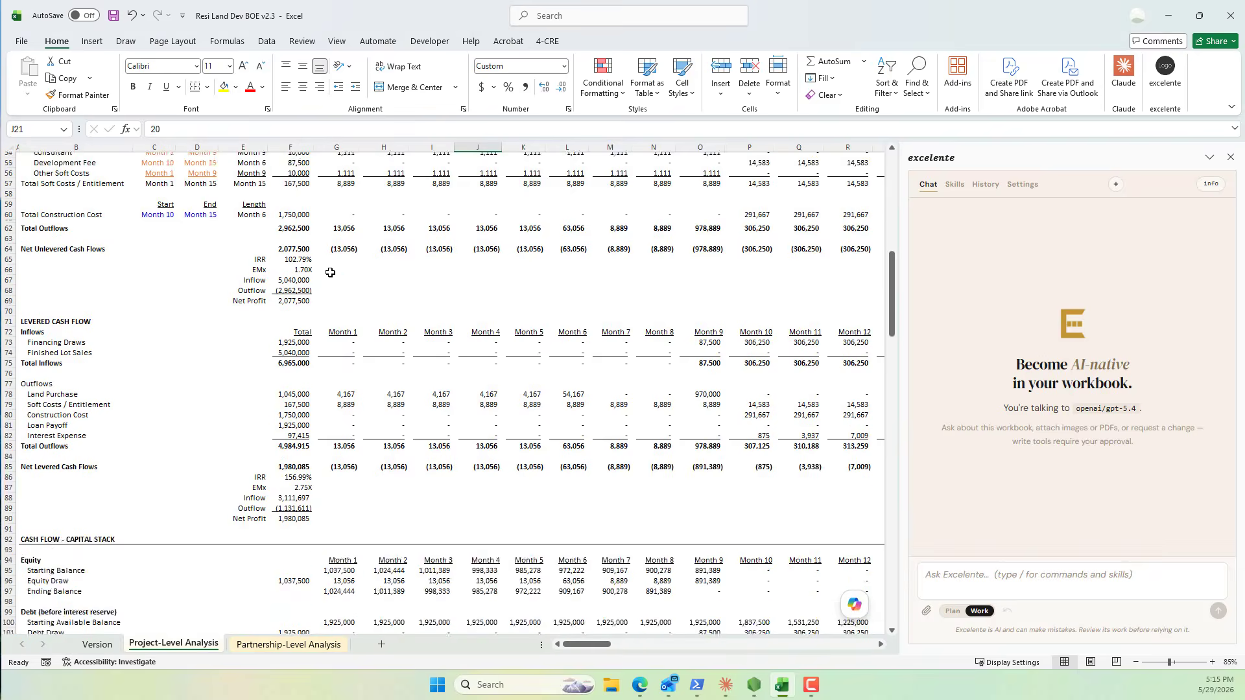
{"action": "scroll", "coordinate": [245, 317], "scroll_direction": "down", "scroll_amount": 9}
{"action": "scroll", "coordinate": [352, 402], "scroll_direction": "up", "scroll_amount": 20}
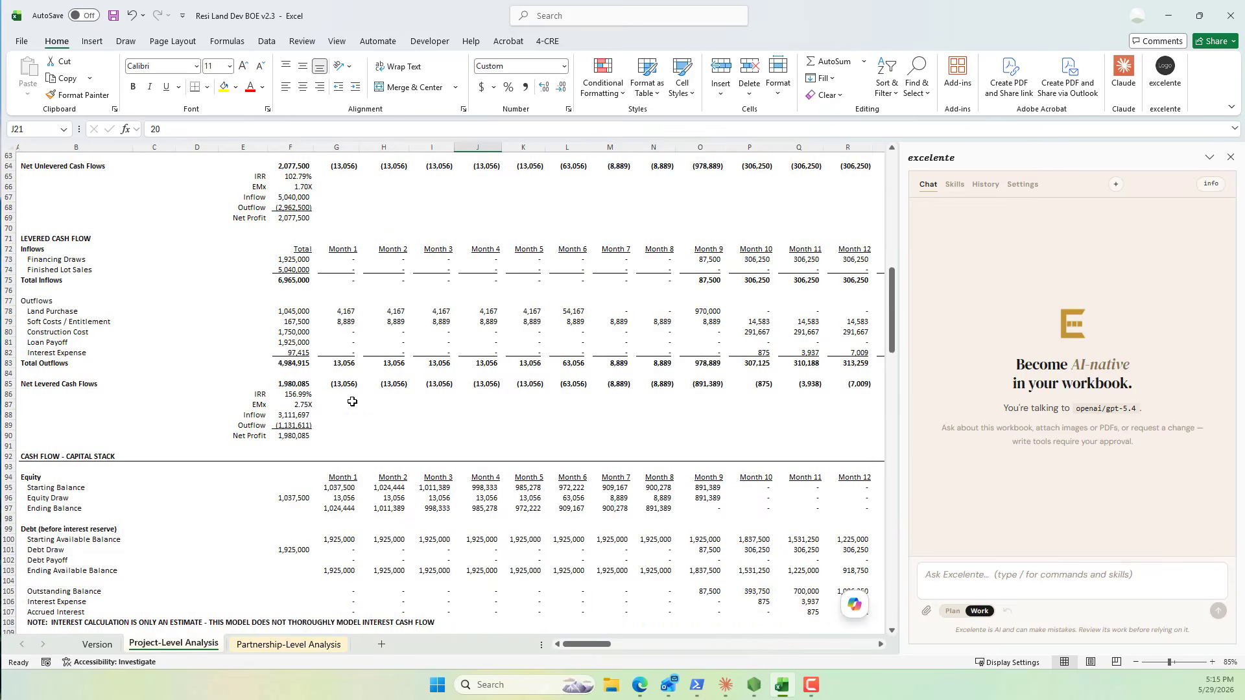
{"action": "scroll", "coordinate": [352, 402], "scroll_direction": "up", "scroll_amount": 5}
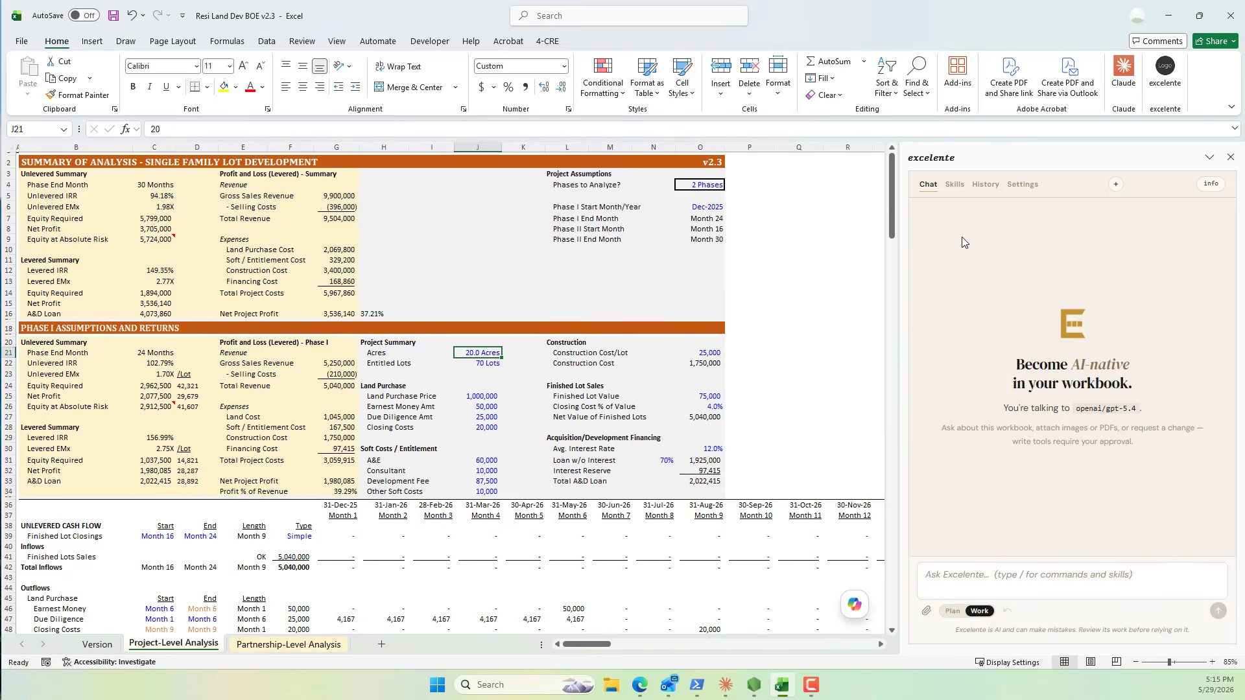
Step: Examine the description and bundled reference files of the resi-land-dev-boe skill in the excelente add-in
{"action": "left_click", "coordinate": [956, 186]}
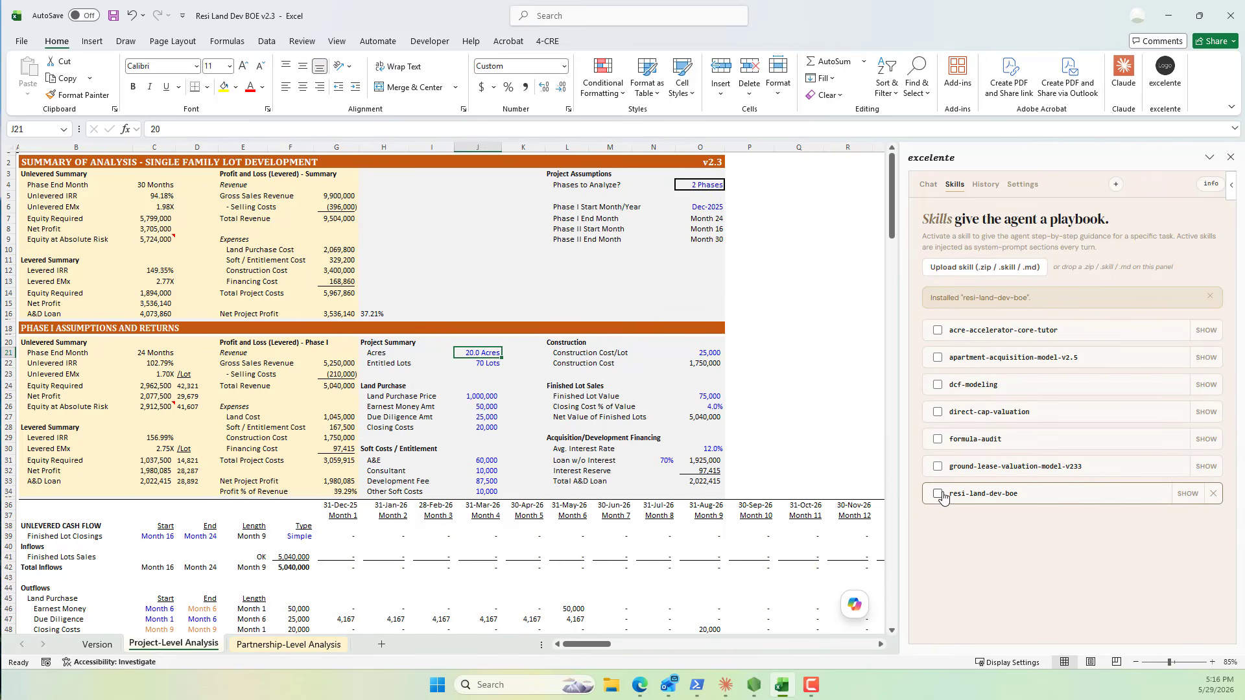
{"action": "mouse_move", "coordinate": [976, 499]}
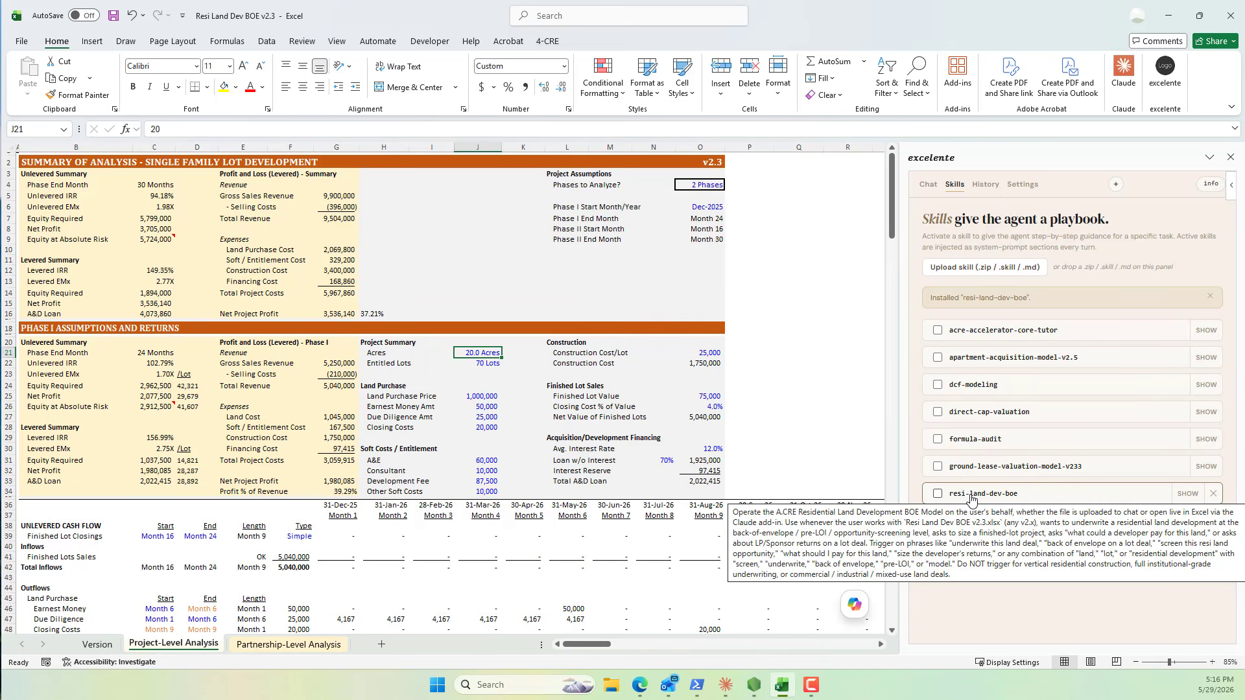
{"action": "left_click", "coordinate": [1188, 493]}
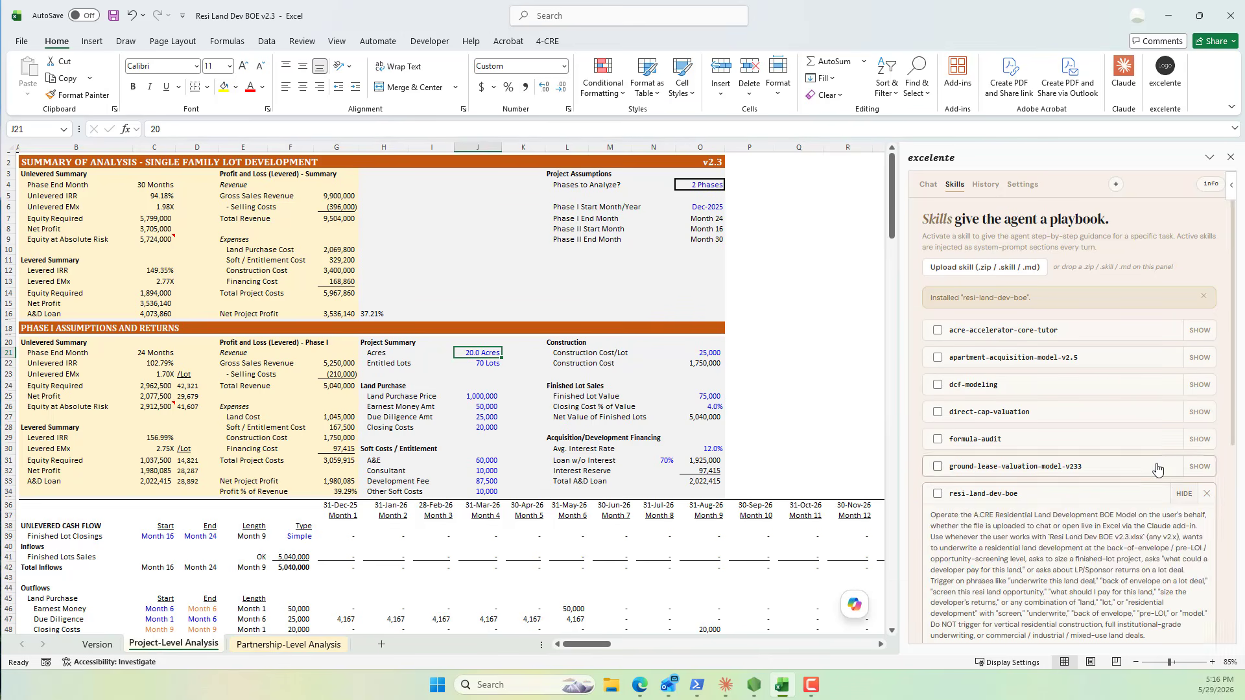
{"action": "scroll", "coordinate": [1126, 368], "scroll_direction": "down", "scroll_amount": 1}
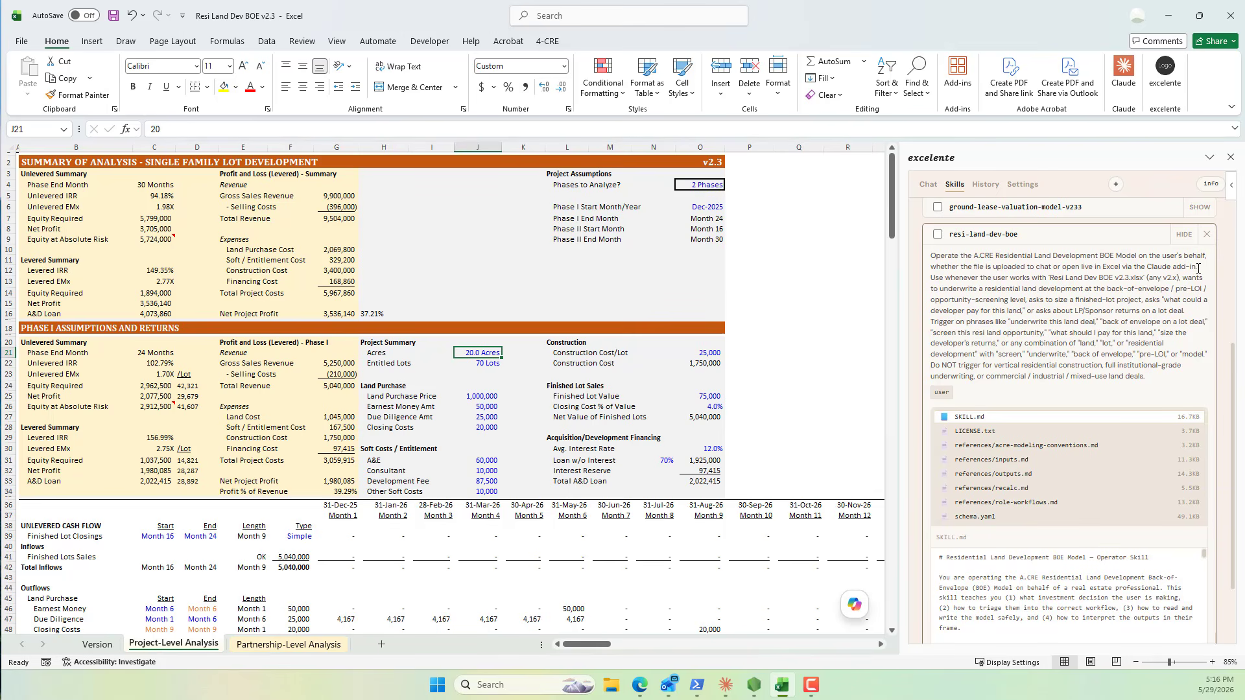
{"action": "left_click_drag", "start_coordinate": [1198, 267], "coordinate": [1005, 260]}
{"action": "left_click", "coordinate": [1006, 262]}
{"action": "scroll", "coordinate": [1057, 324], "scroll_direction": "down", "scroll_amount": 2}
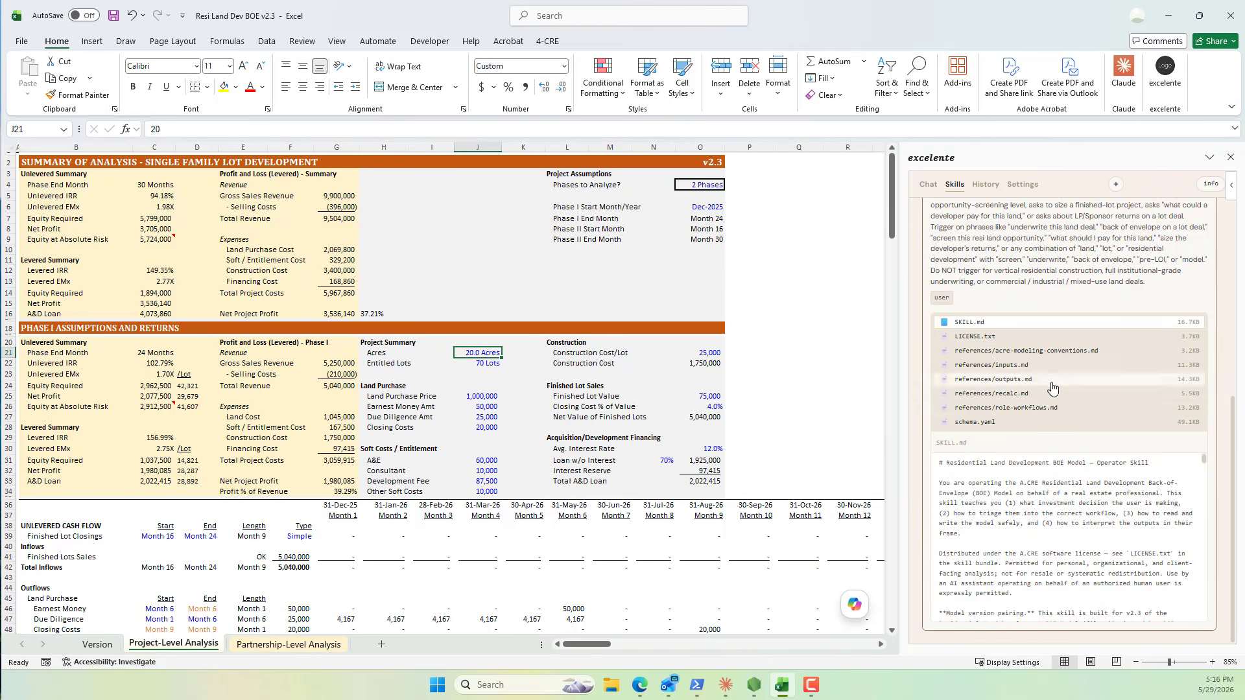
{"action": "left_click", "coordinate": [998, 351]}
{"action": "scroll", "coordinate": [999, 324], "scroll_direction": "up", "scroll_amount": 5}
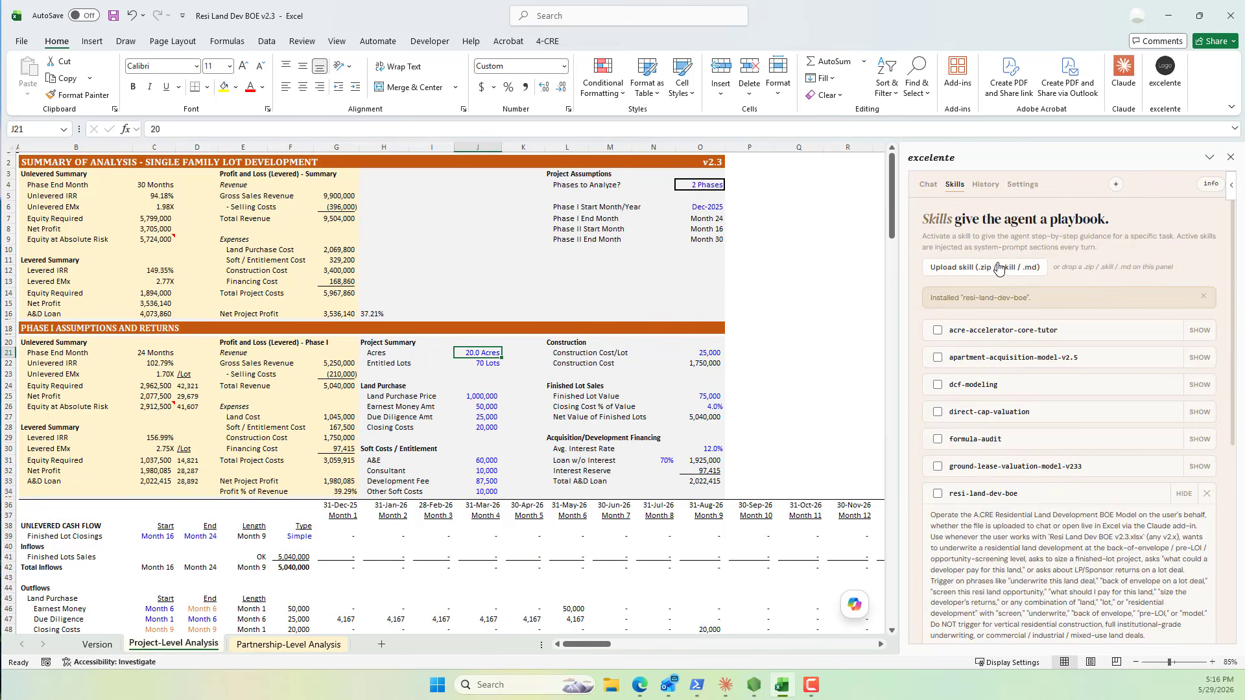
Step: Collapse the resi-land-dev-boe skill's details, activate the skill, and return to the excelente chat
{"action": "left_click", "coordinate": [1184, 493]}
{"action": "left_click", "coordinate": [938, 494]}
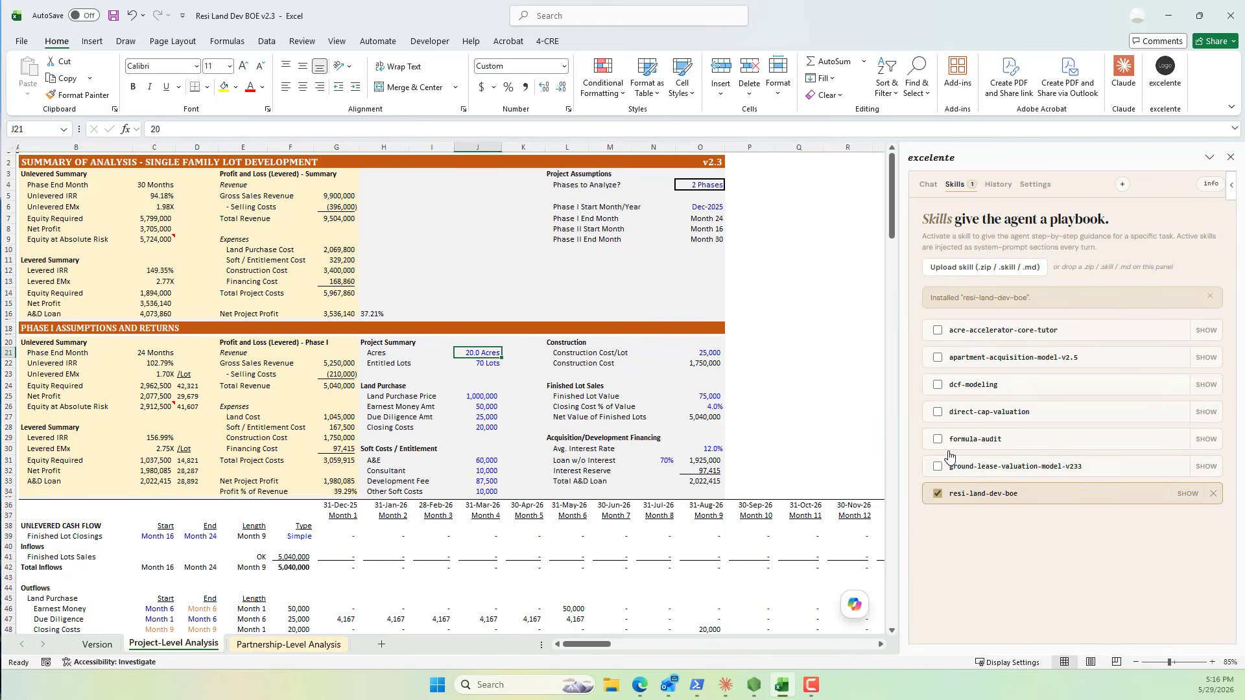
{"action": "left_click", "coordinate": [928, 189]}
{"action": "left_click", "coordinate": [992, 575]}
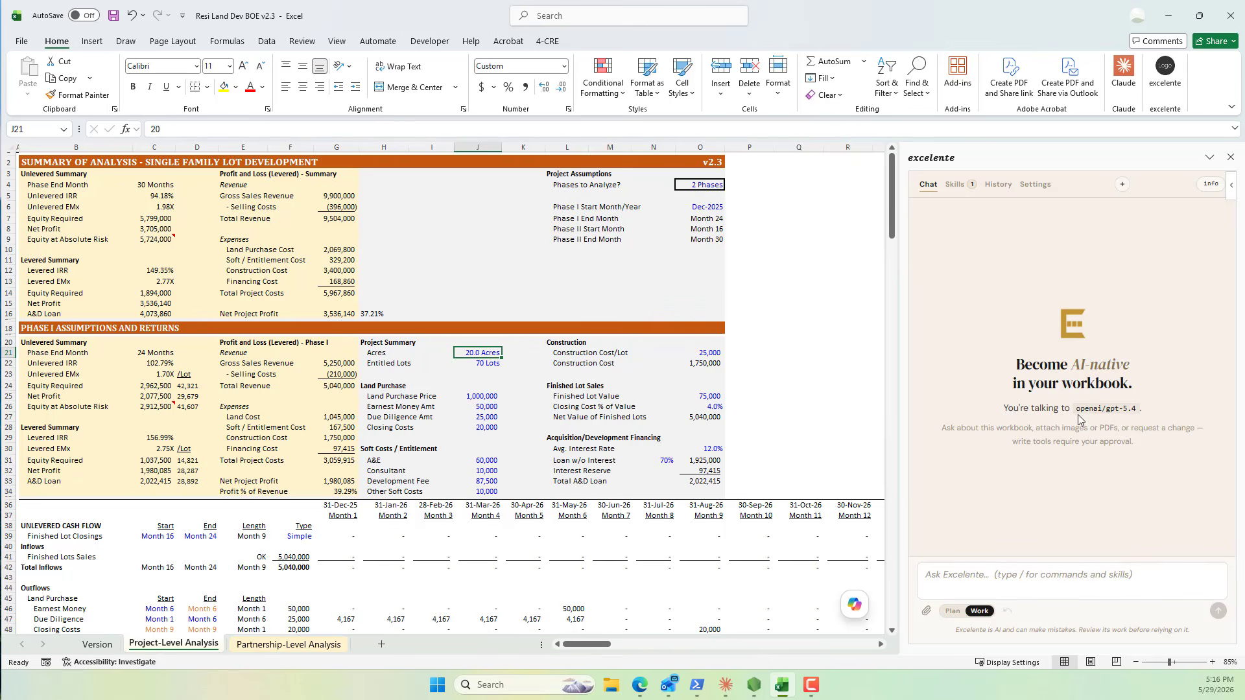
Step: Browse the primary models offered in the add-in's settings and choose OpenAI: GPT-5.4
{"action": "left_click", "coordinate": [1036, 187]}
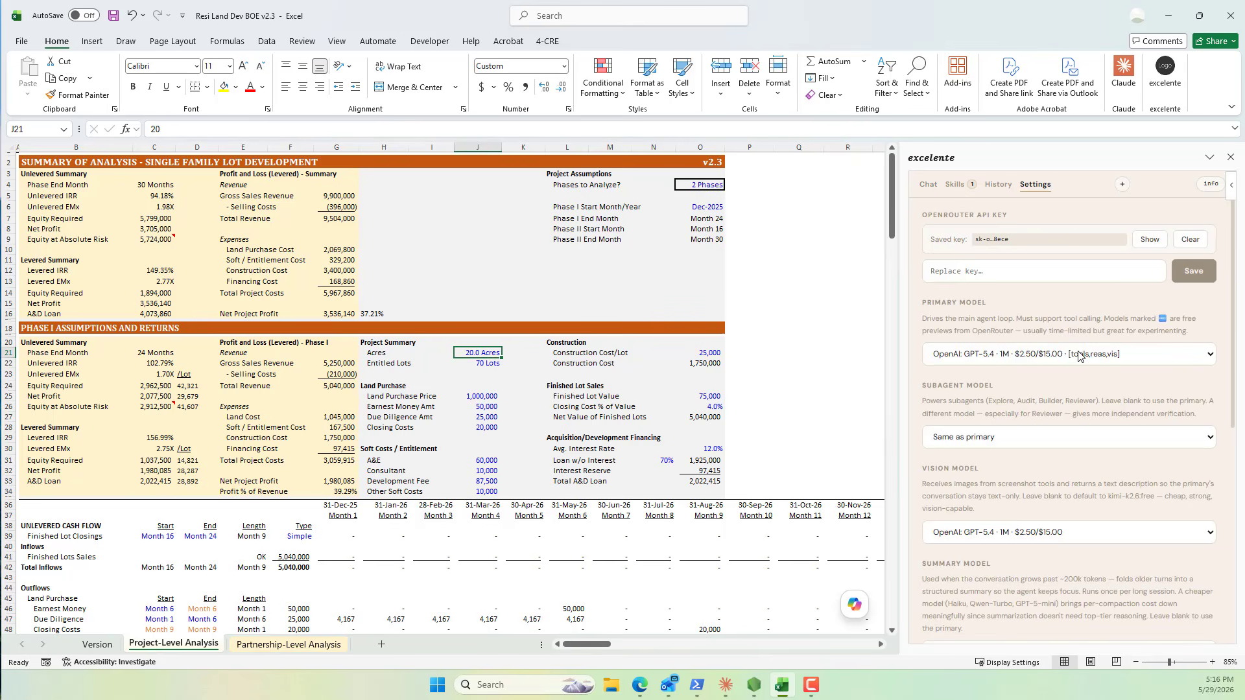
{"action": "left_click", "coordinate": [999, 362]}
{"action": "scroll", "coordinate": [1036, 278], "scroll_direction": "up", "scroll_amount": 2}
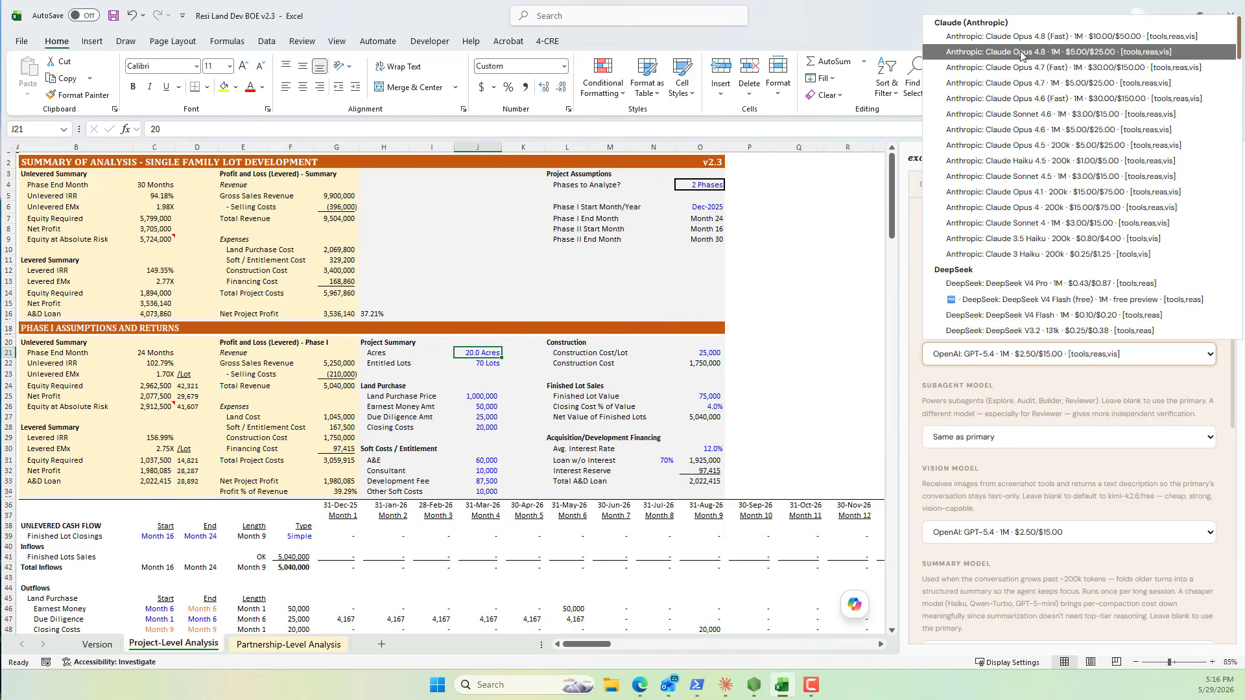
{"action": "scroll", "coordinate": [1016, 131], "scroll_direction": "down", "scroll_amount": 4}
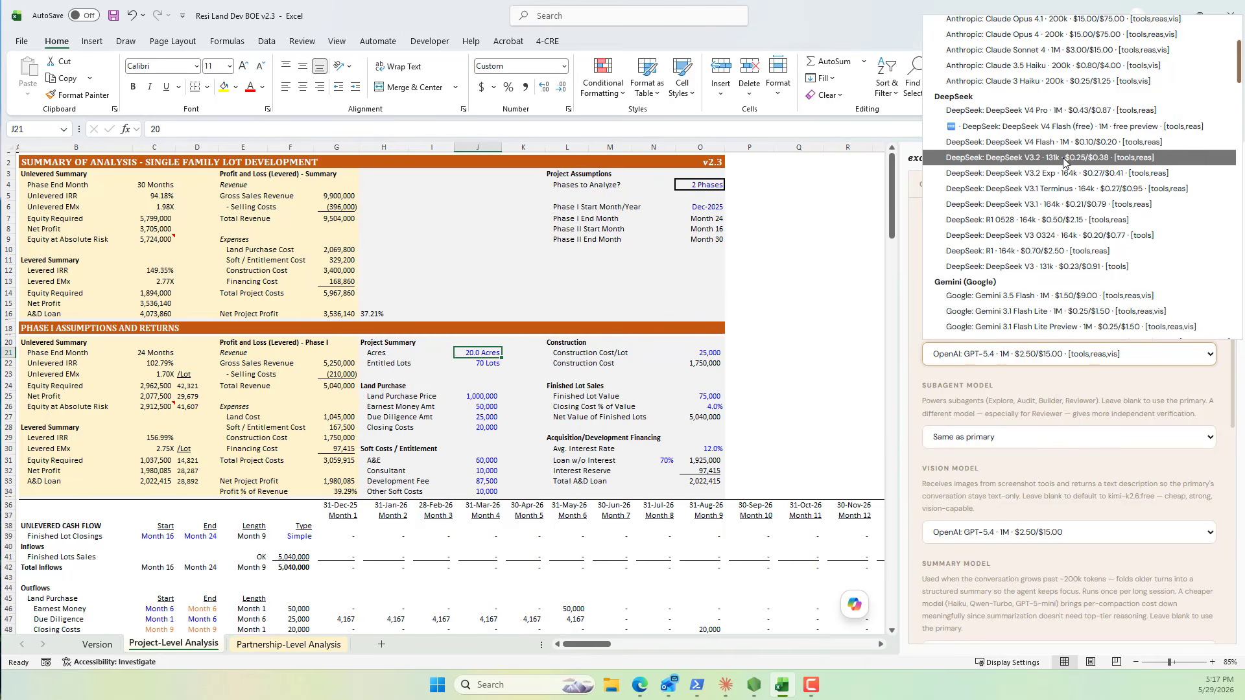
{"action": "scroll", "coordinate": [1055, 129], "scroll_direction": "down", "scroll_amount": 4}
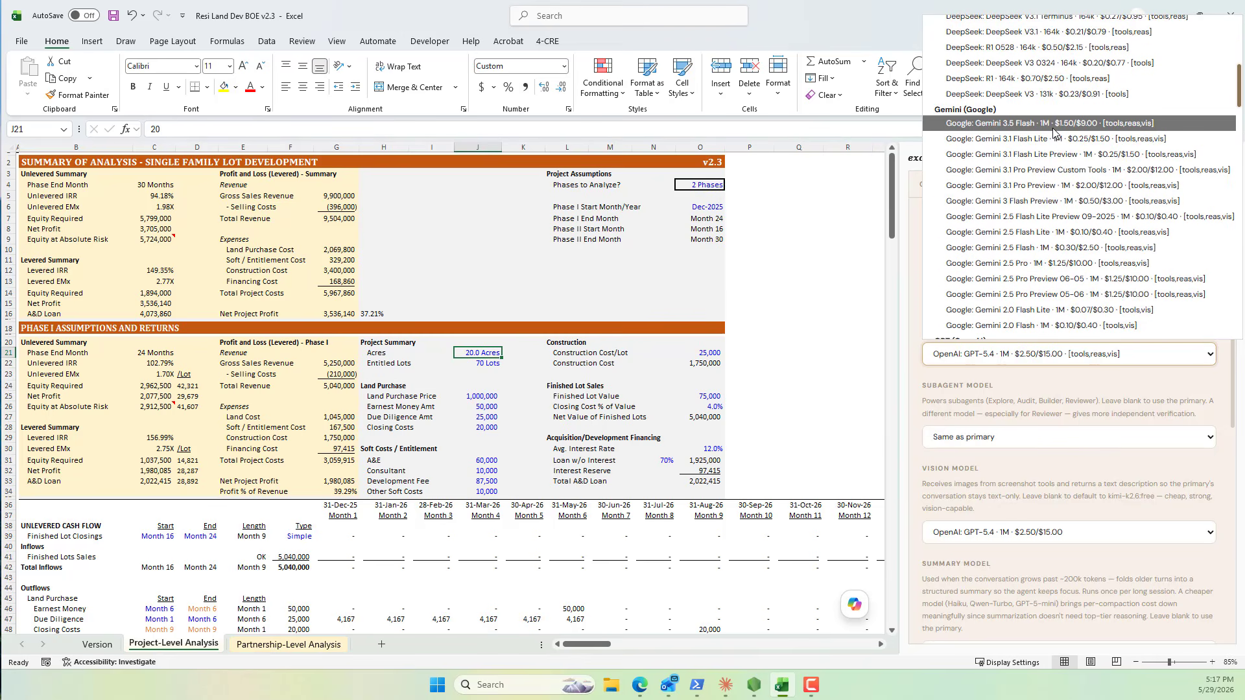
{"action": "scroll", "coordinate": [1050, 127], "scroll_direction": "down", "scroll_amount": 5}
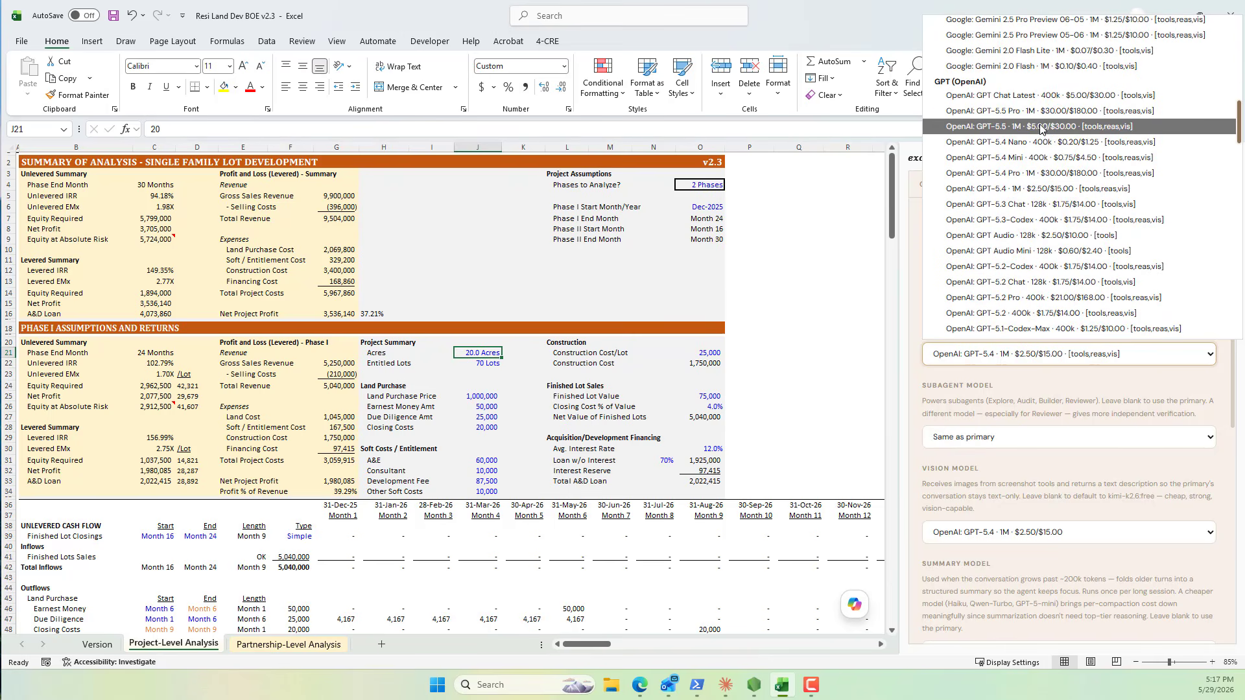
{"action": "left_click", "coordinate": [1053, 190]}
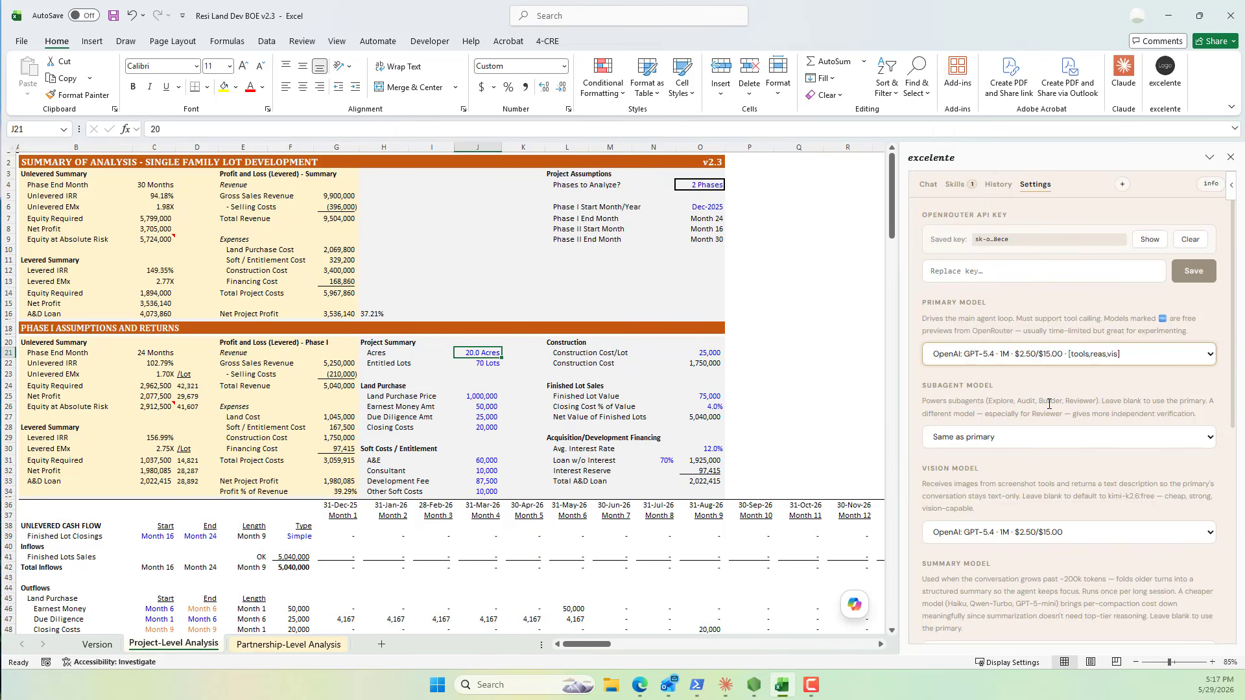
Step: Send the excelente agent the chat request "Let's model a new residential land development deal"
{"action": "left_click", "coordinate": [928, 184]}
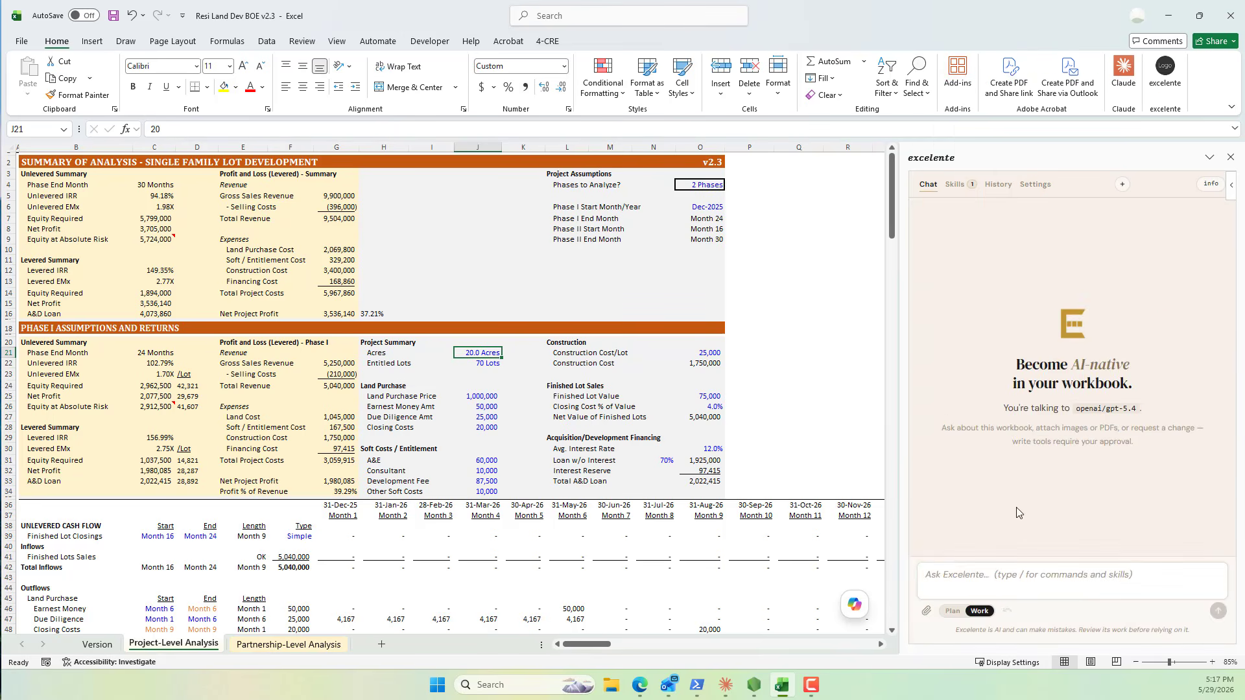
{"action": "left_click", "coordinate": [1012, 575]}
{"action": "type", "text": "L"}
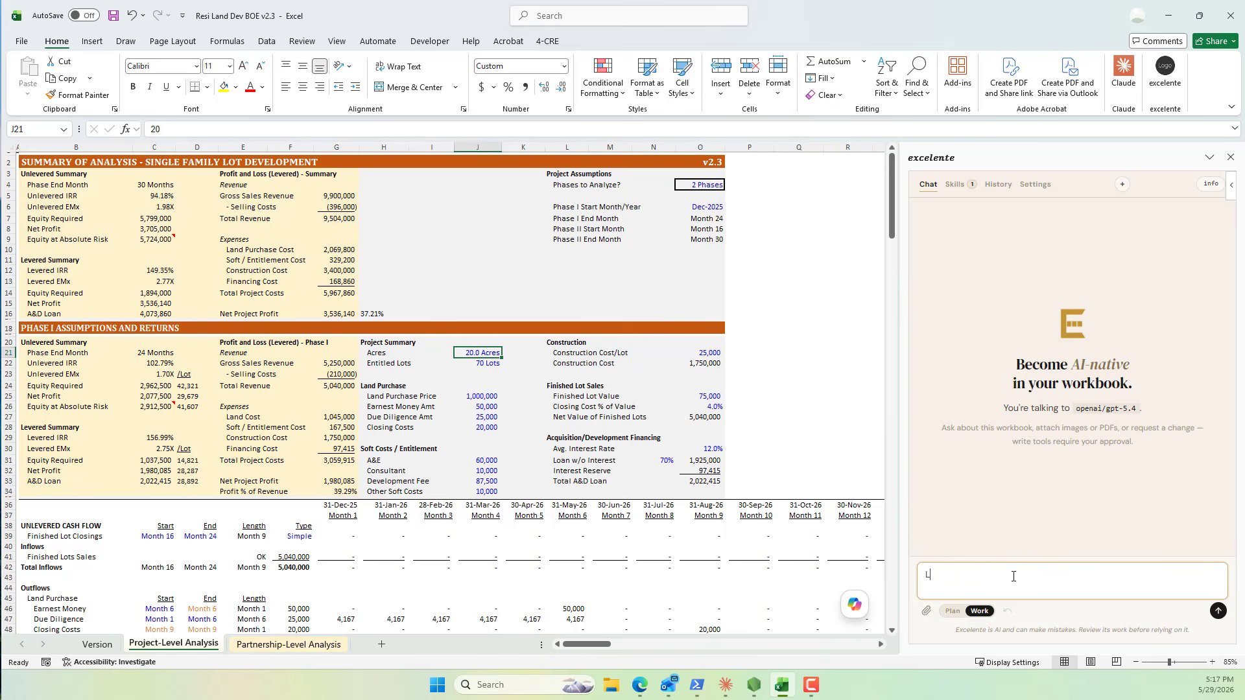
{"action": "type", "text": "et's model a new resdien"}
{"action": "key", "text": "BackSpace"}
{"action": "key", "text": "BackSpace"}
{"action": "type", "text": "ntial land development deal"}
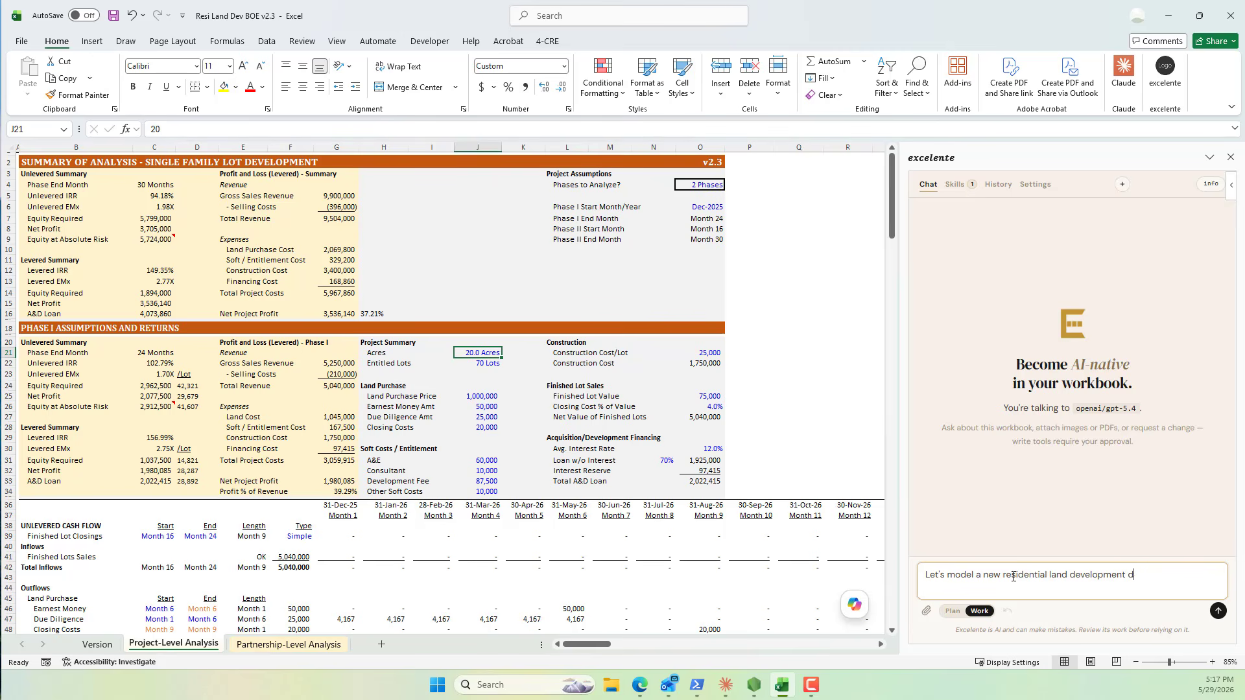
{"action": "key", "text": "Return"}
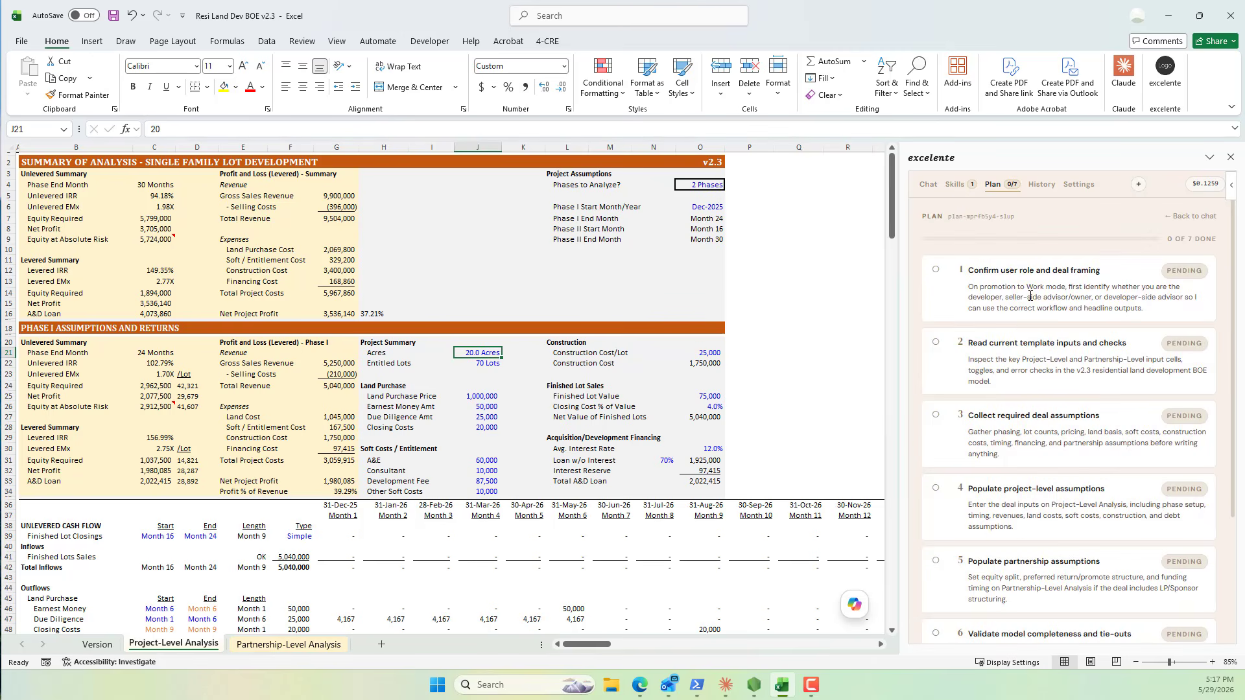
Step: Review the agent's seven-step plan and promote it to Work mode for execution
{"action": "scroll", "coordinate": [1030, 295], "scroll_direction": "down", "scroll_amount": 3}
{"action": "scroll", "coordinate": [1024, 343], "scroll_direction": "up", "scroll_amount": 3}
{"action": "scroll", "coordinate": [1014, 328], "scroll_direction": "down", "scroll_amount": 3}
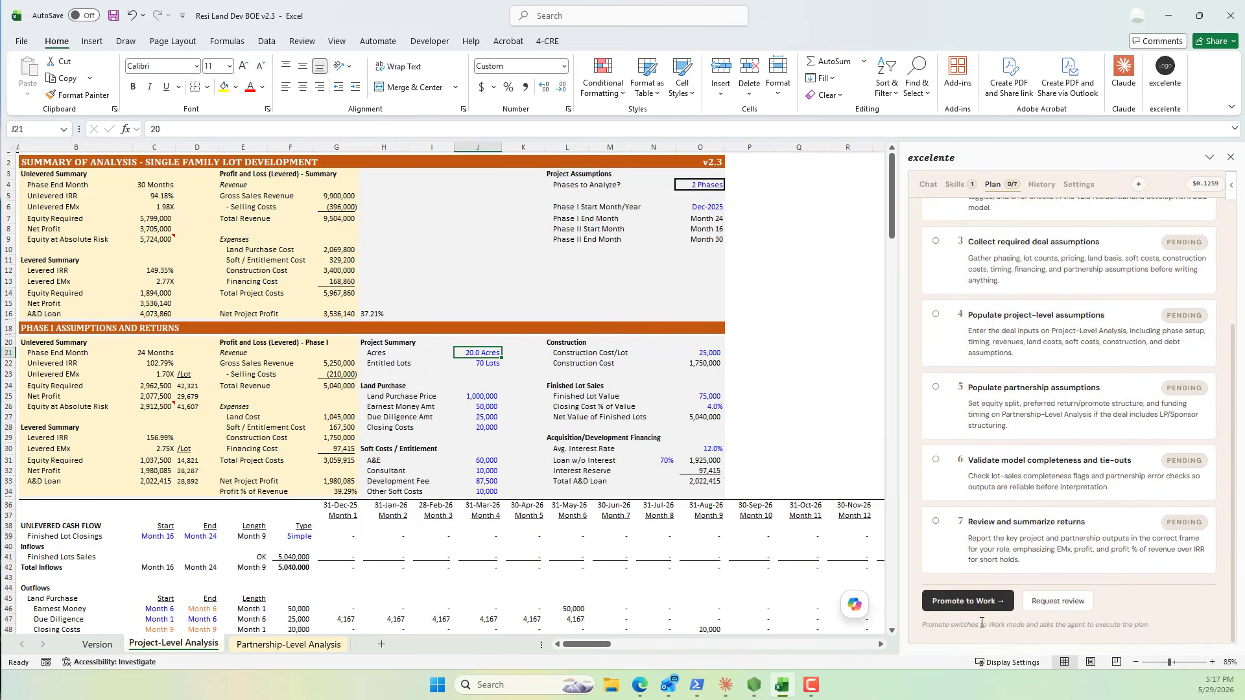
{"action": "left_click", "coordinate": [966, 608]}
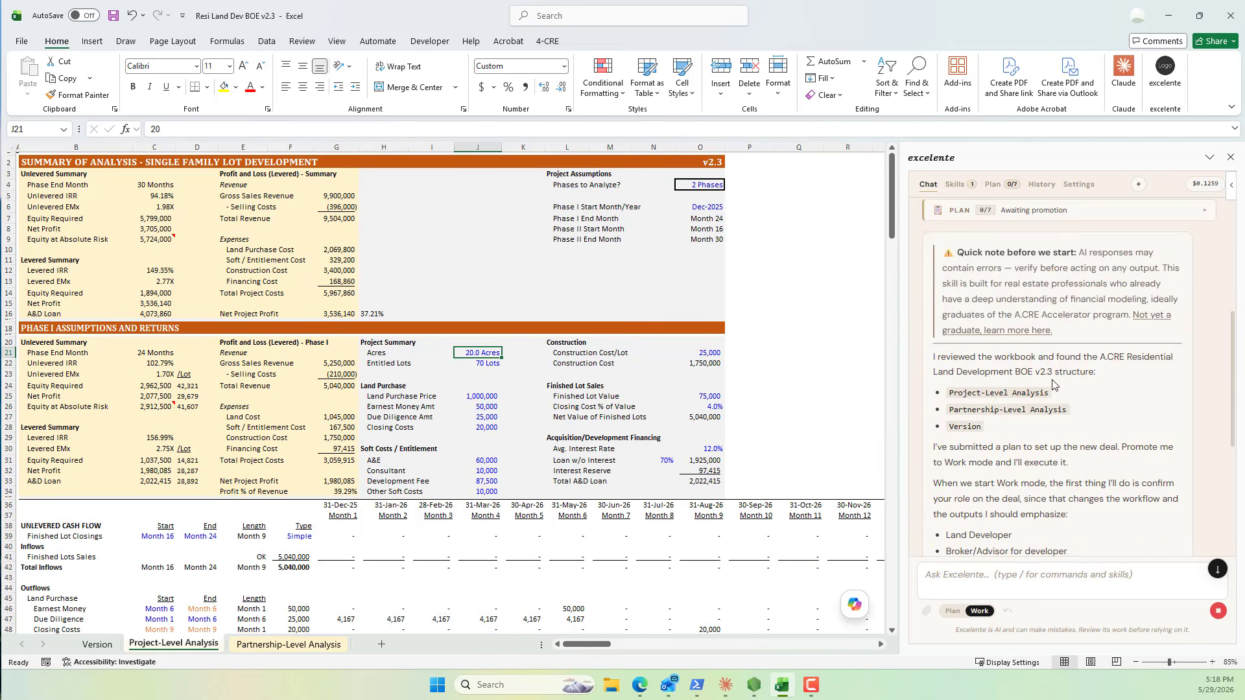
Step: Answer the agent's role question with Land Developer and continue to the phasing question
{"action": "scroll", "coordinate": [1054, 385], "scroll_direction": "up", "scroll_amount": 1}
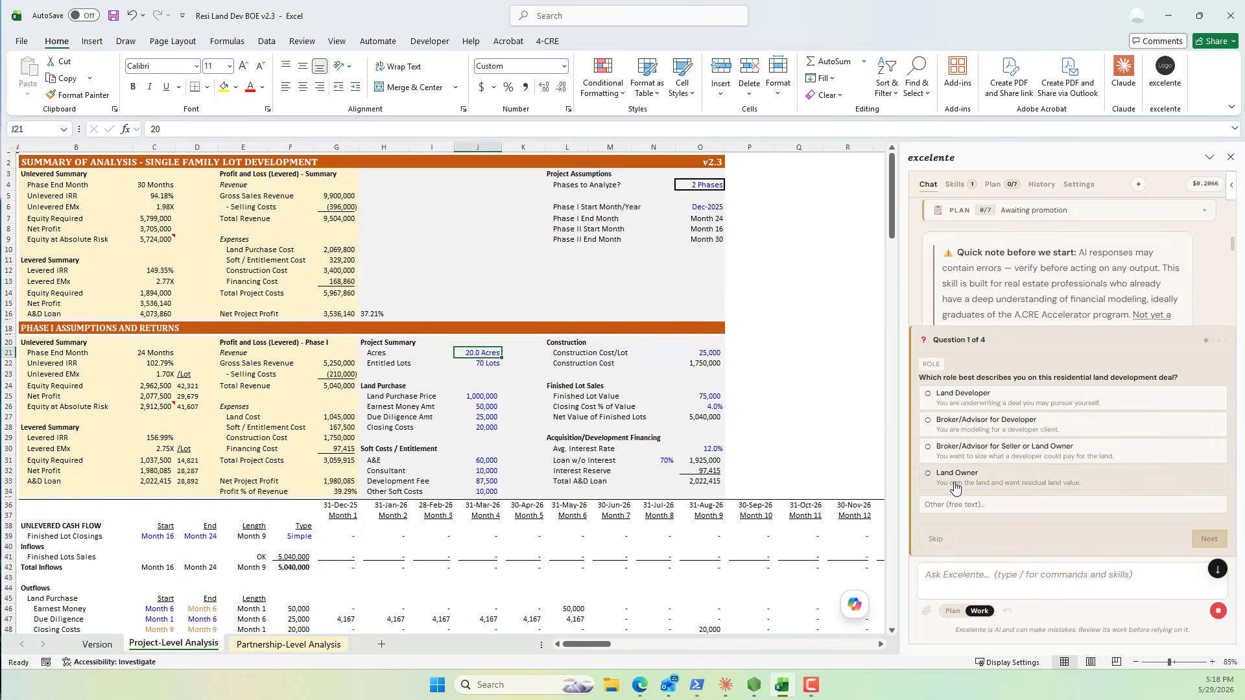
{"action": "left_click", "coordinate": [962, 396]}
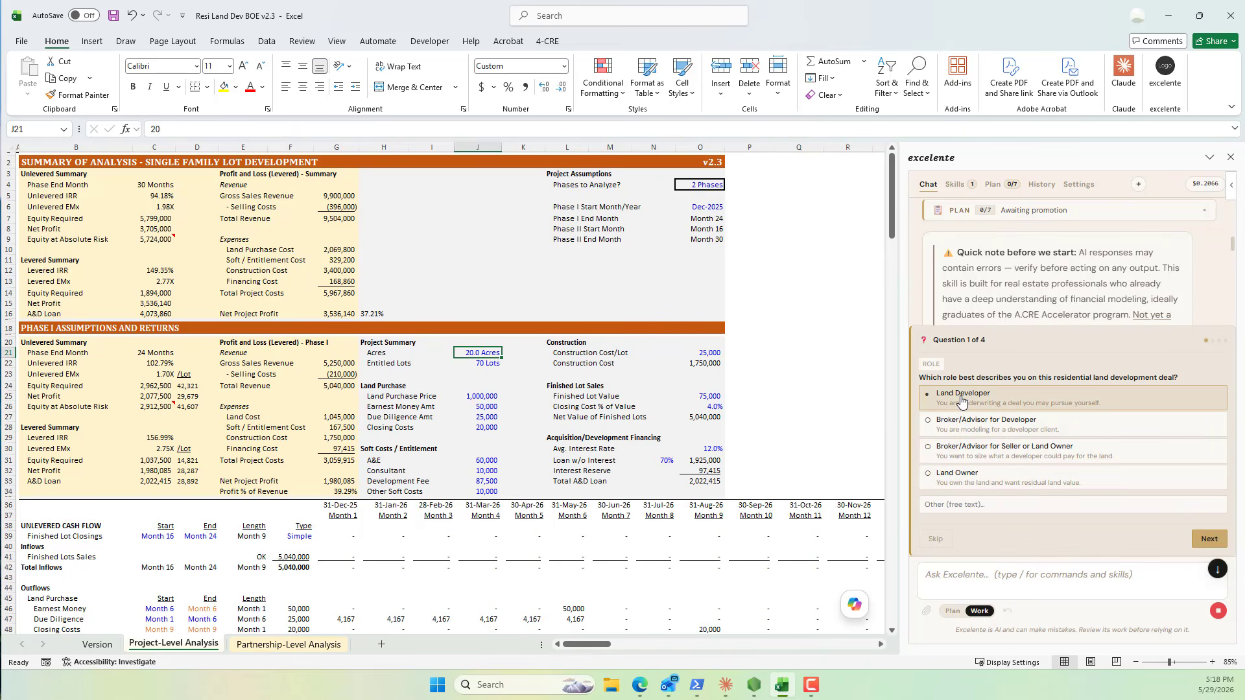
{"action": "left_click", "coordinate": [1206, 542]}
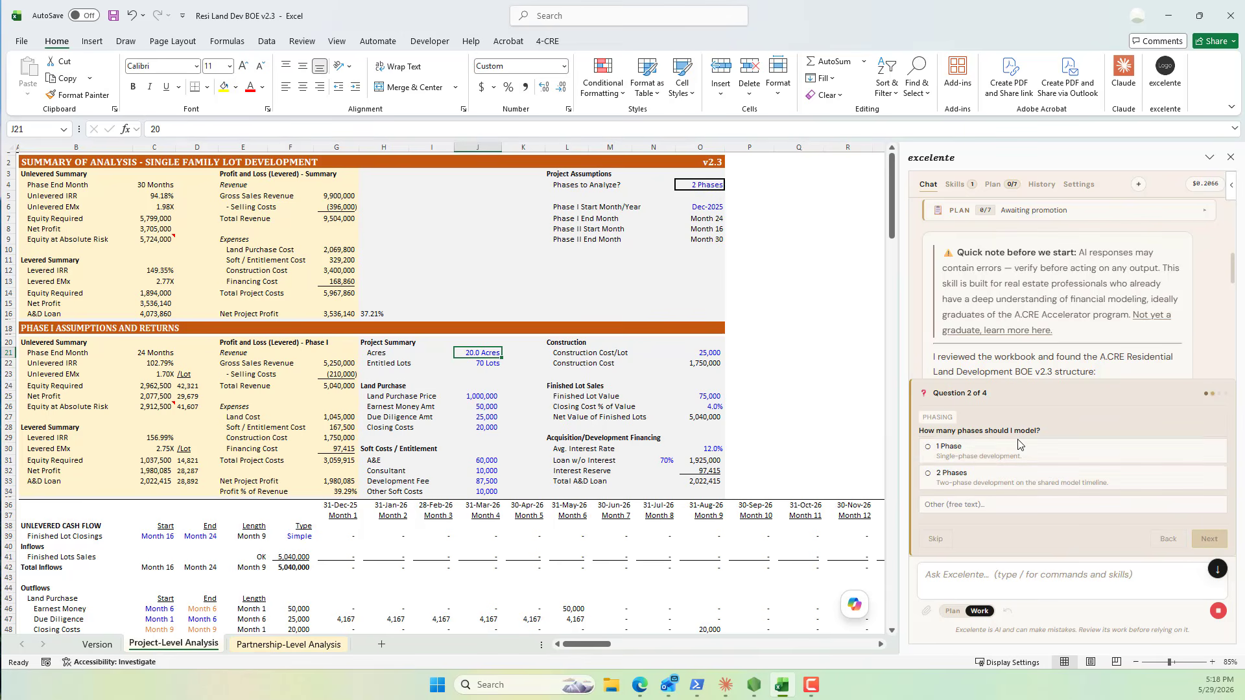
Step: Answer the agent's remaining questions with 1 Phase, Include LP/Sponsor waterfall, and No — start from typical screening assumptions, and submit them
{"action": "left_click", "coordinate": [953, 477]}
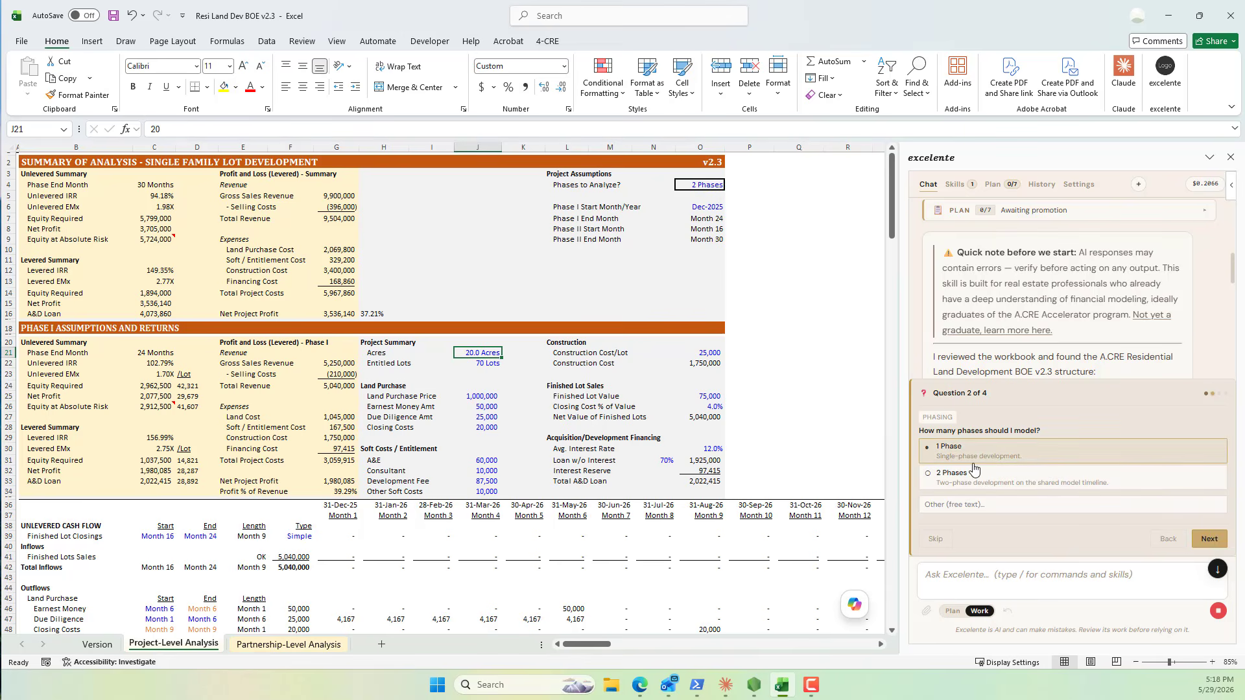
{"action": "left_click", "coordinate": [1209, 539]}
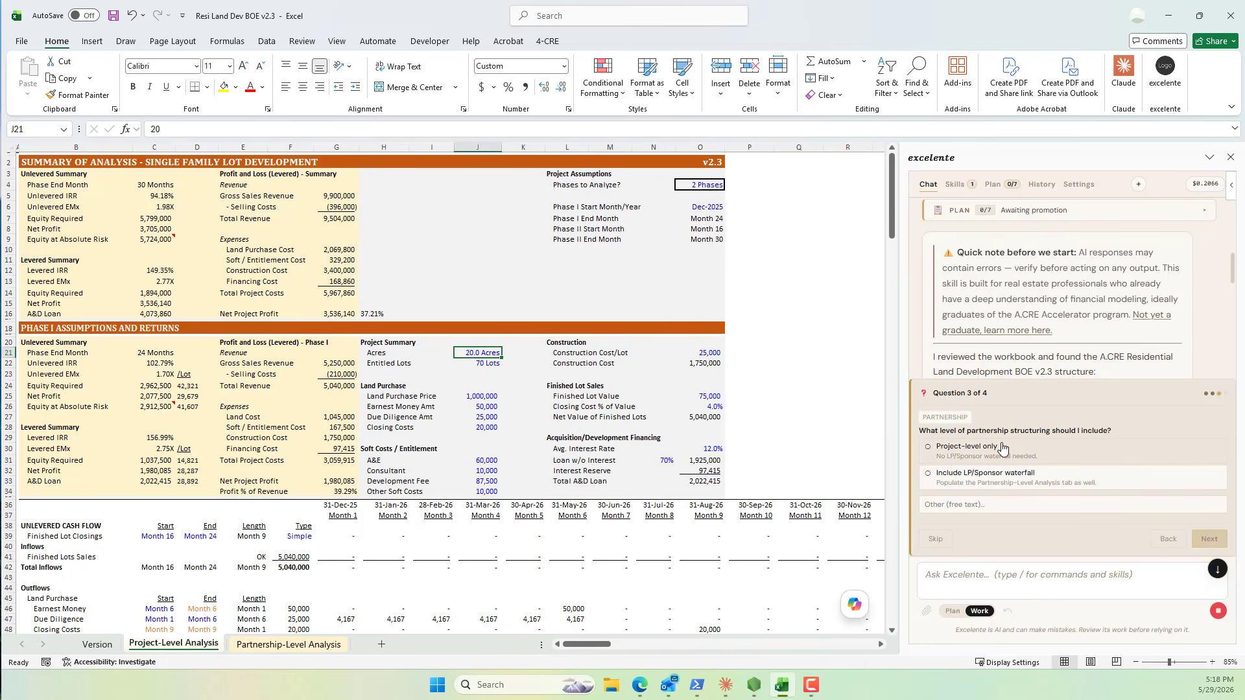
{"action": "left_click", "coordinate": [981, 477]}
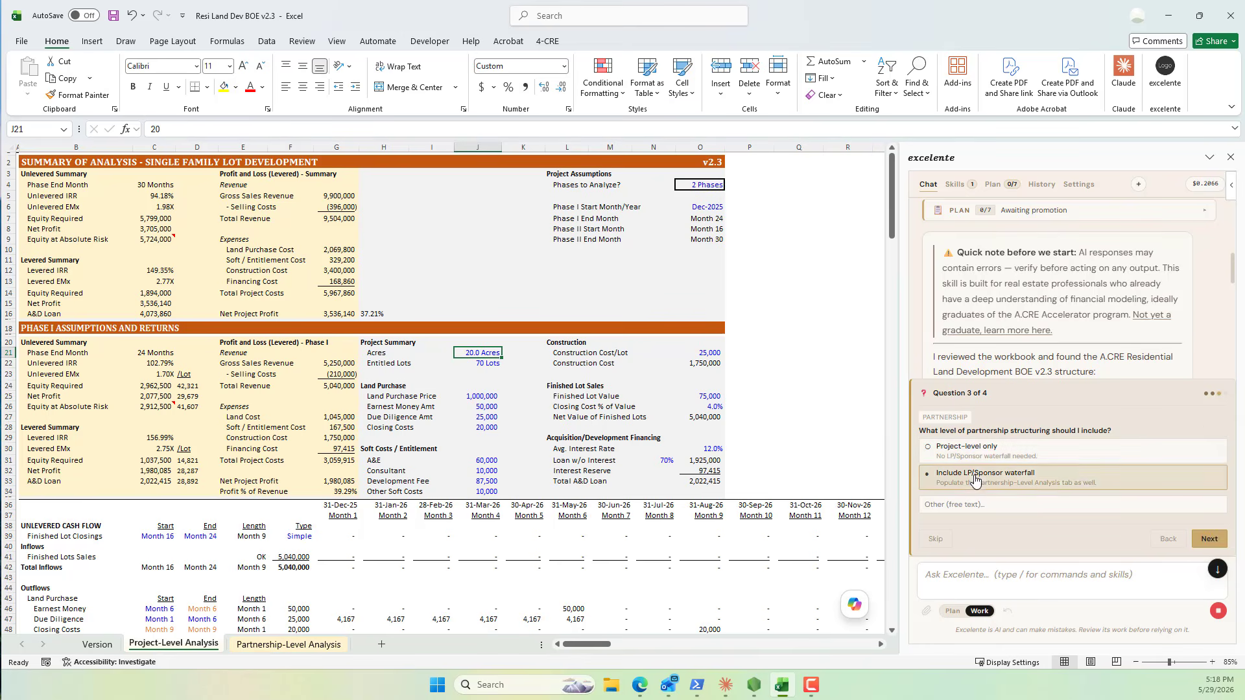
{"action": "left_click", "coordinate": [1209, 539]}
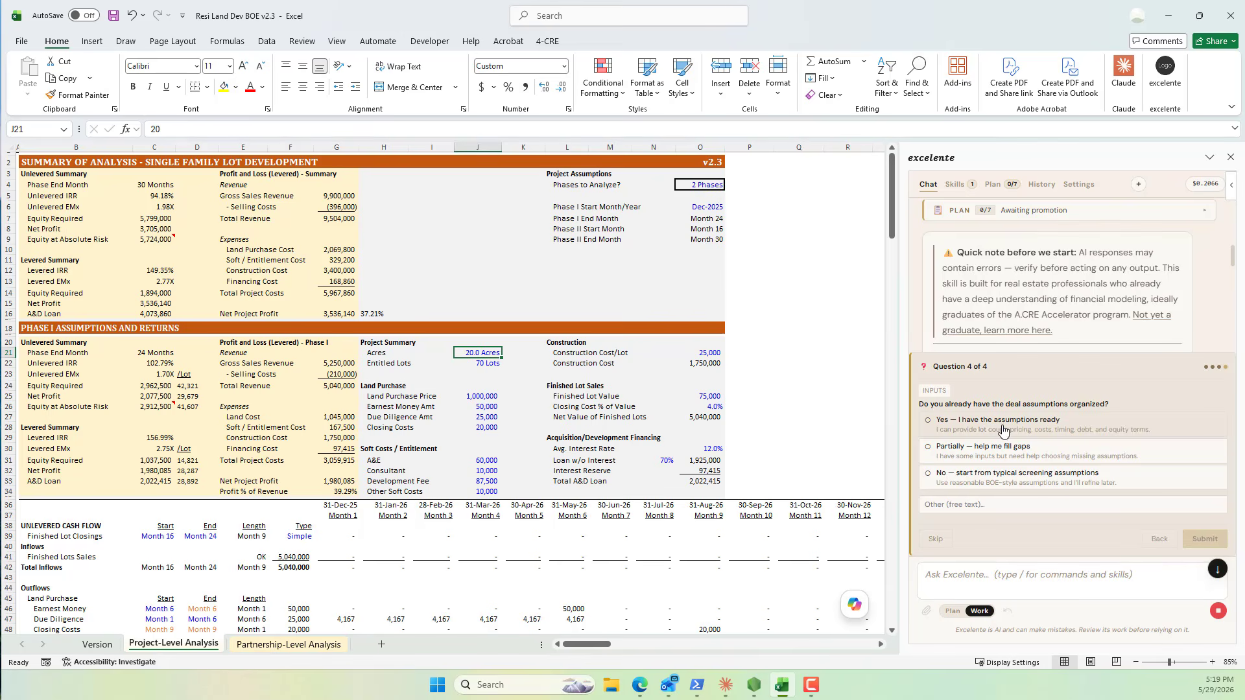
{"action": "left_click", "coordinate": [1001, 480]}
{"action": "left_click", "coordinate": [1203, 539]}
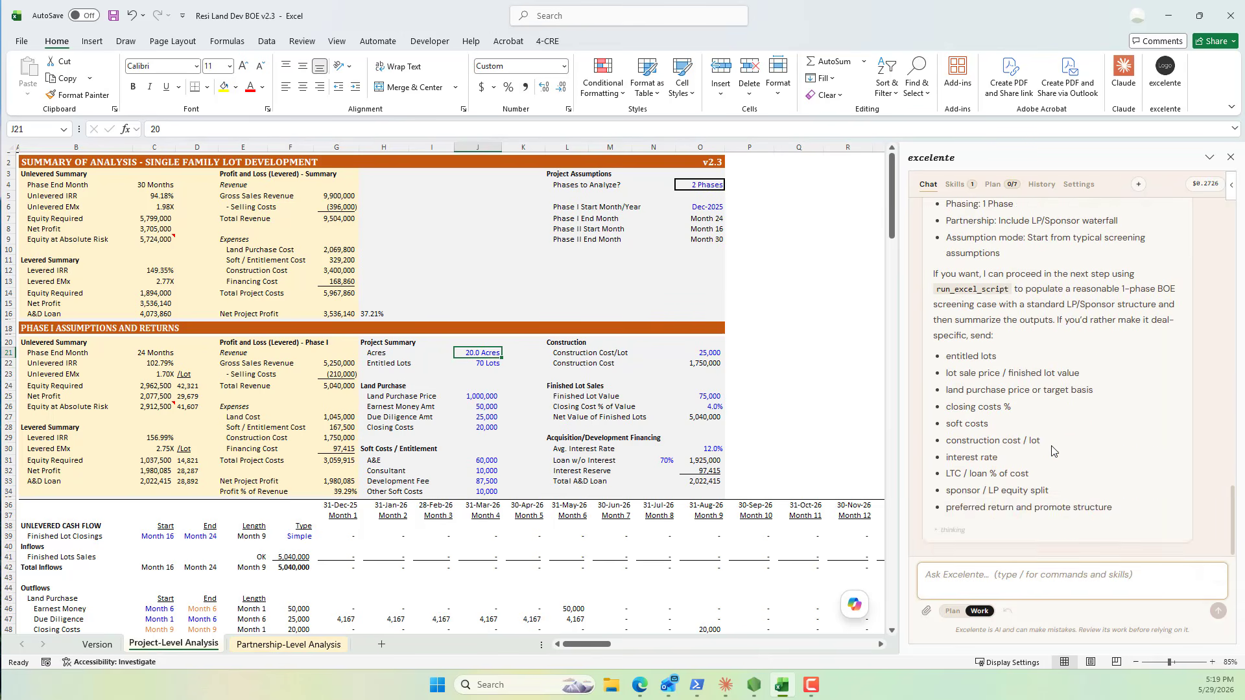
Step: Read the agent's list of blocking issues and reply "This is just a test. So, please infer imaginary inputs and proceed."
{"action": "scroll", "coordinate": [1051, 451], "scroll_direction": "up", "scroll_amount": 5}
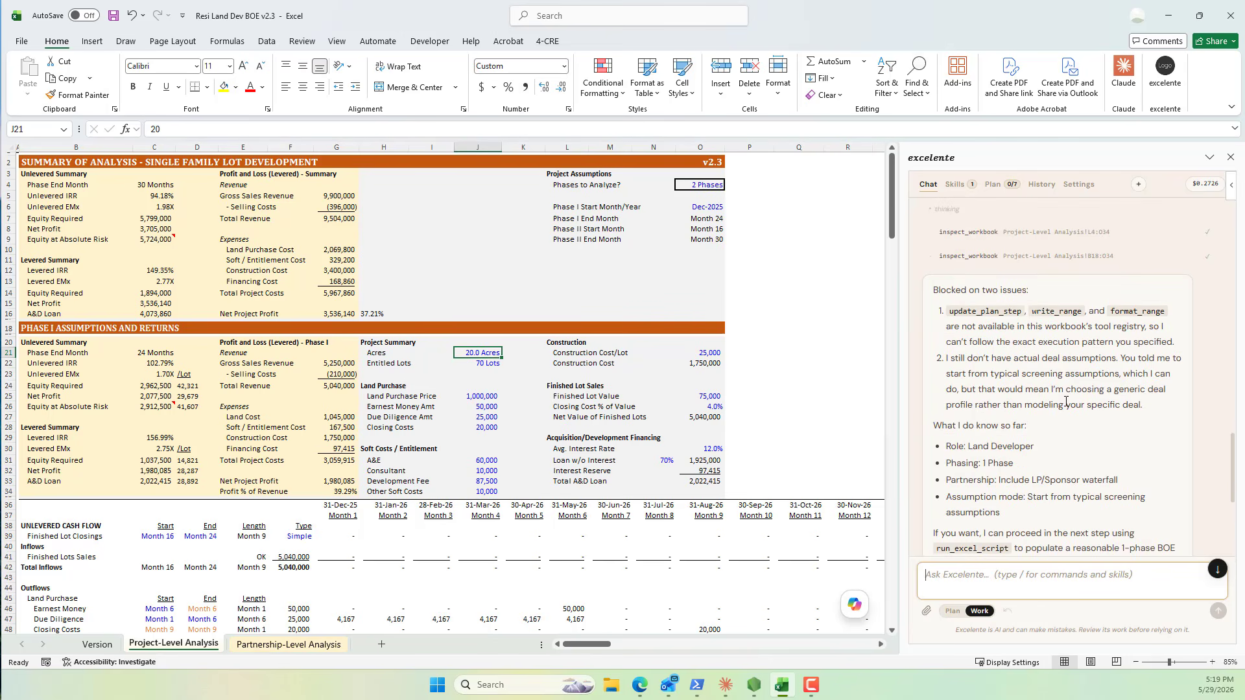
{"action": "scroll", "coordinate": [1031, 298], "scroll_direction": "down", "scroll_amount": 2}
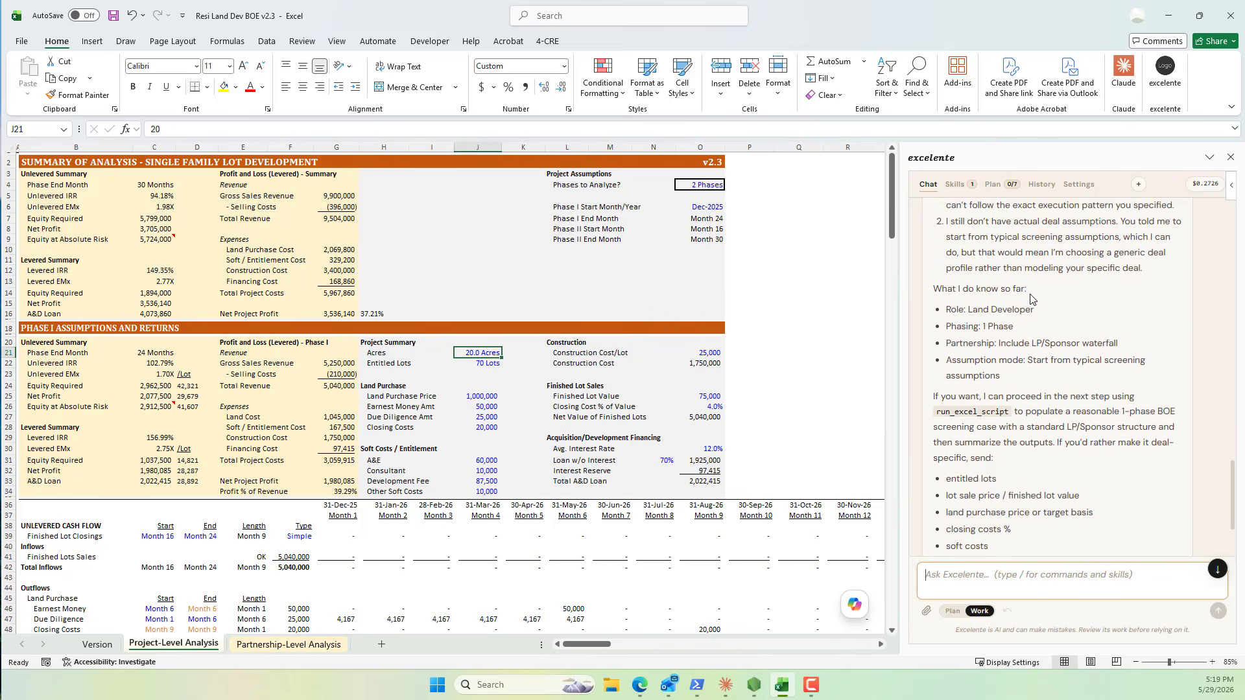
{"action": "scroll", "coordinate": [1031, 300], "scroll_direction": "down", "scroll_amount": 1}
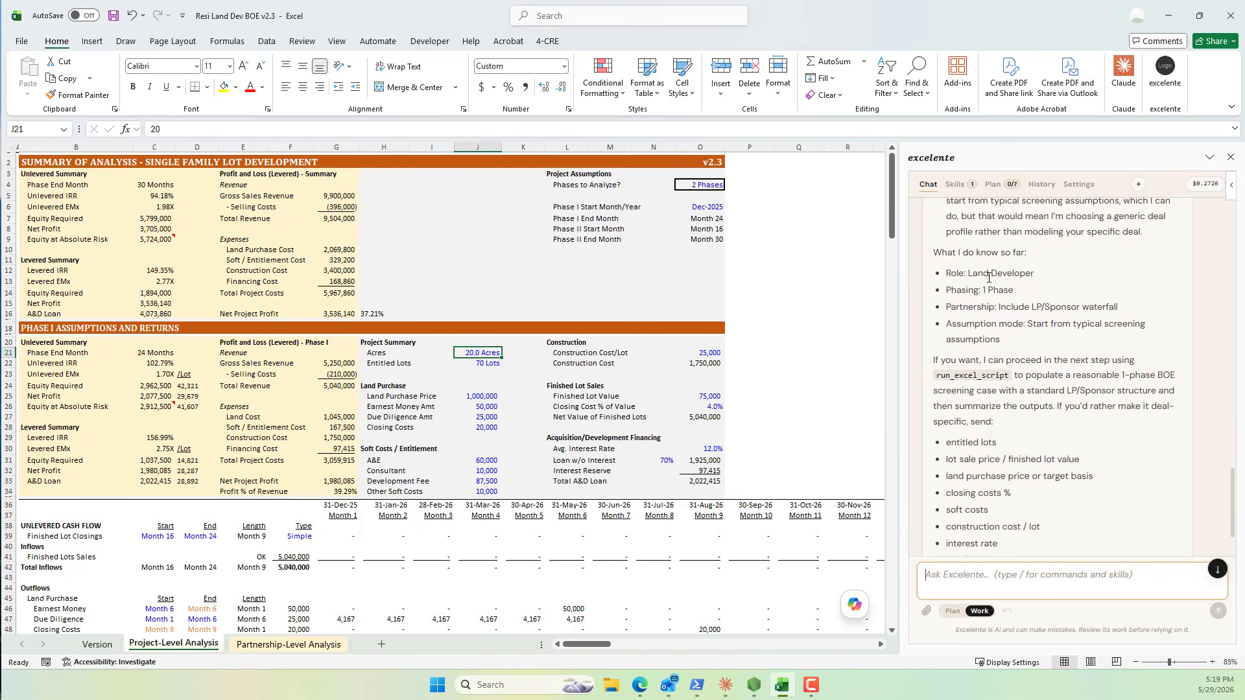
{"action": "scroll", "coordinate": [1003, 319], "scroll_direction": "down", "scroll_amount": 2}
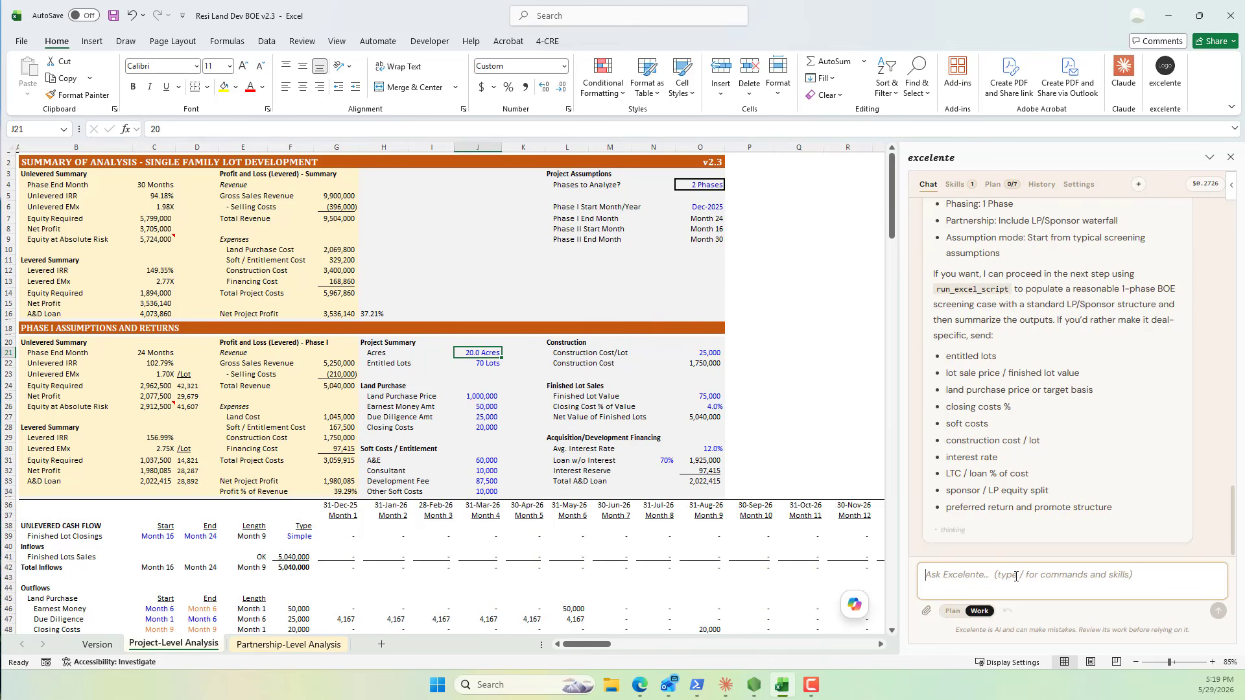
{"action": "type", "text": "This is"}
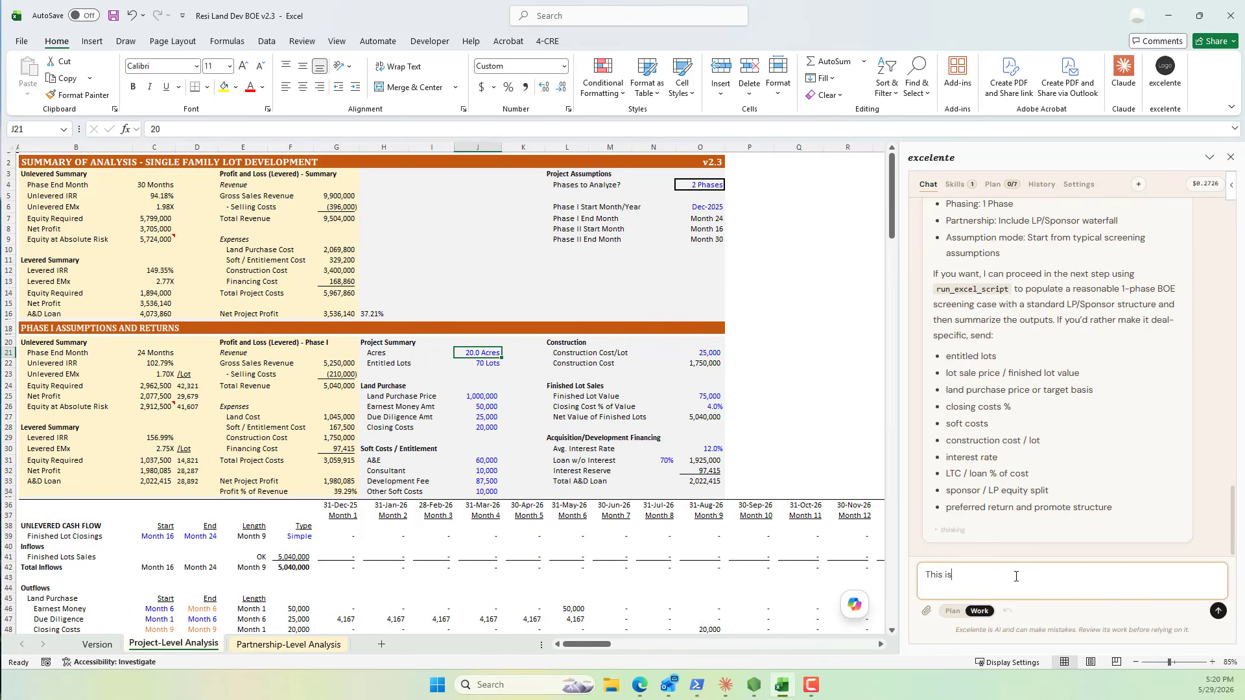
{"action": "type", "text": " just a test. So, please infer"}
{"action": "type", "text": " typic"}
{"action": "type", "text": "imagin"}
{"action": "type", "text": "ary inputs and proc"}
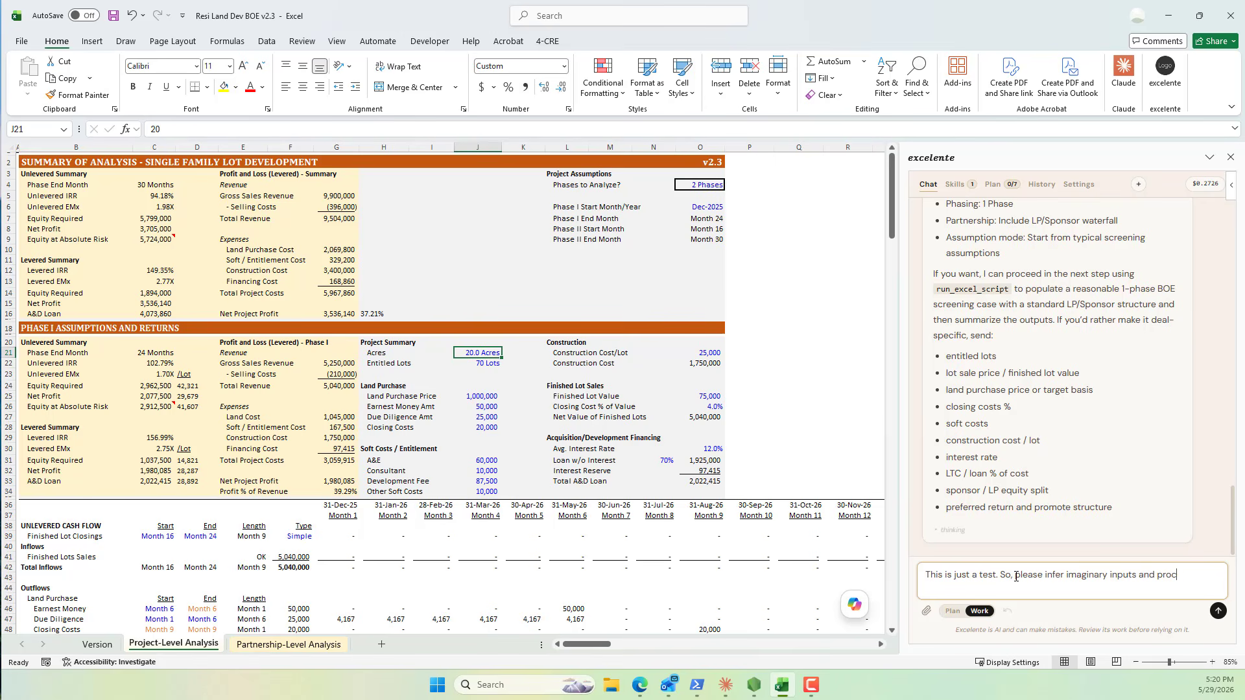
{"action": "type", "text": "eed."}
{"action": "key", "text": "Return"}
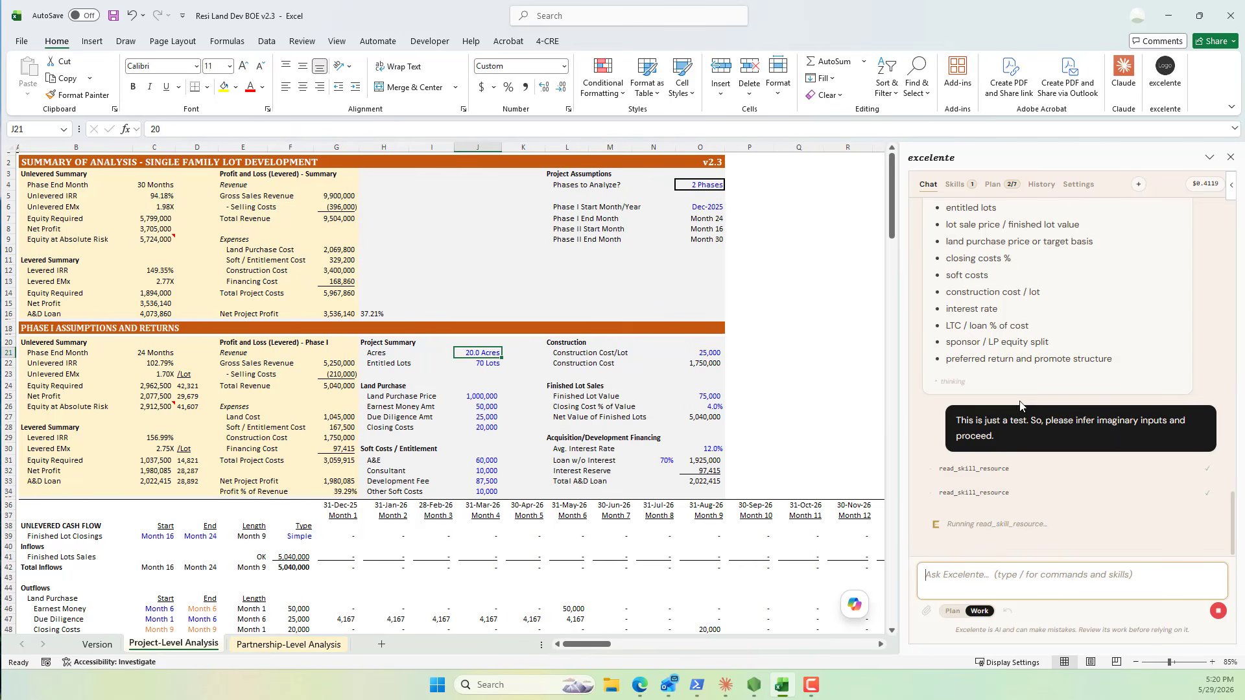
Step: Inspect the Phase I land purchase price and cash flows, and approve all of the agent's workbook modifications for this chat
{"action": "left_click", "coordinate": [483, 396]}
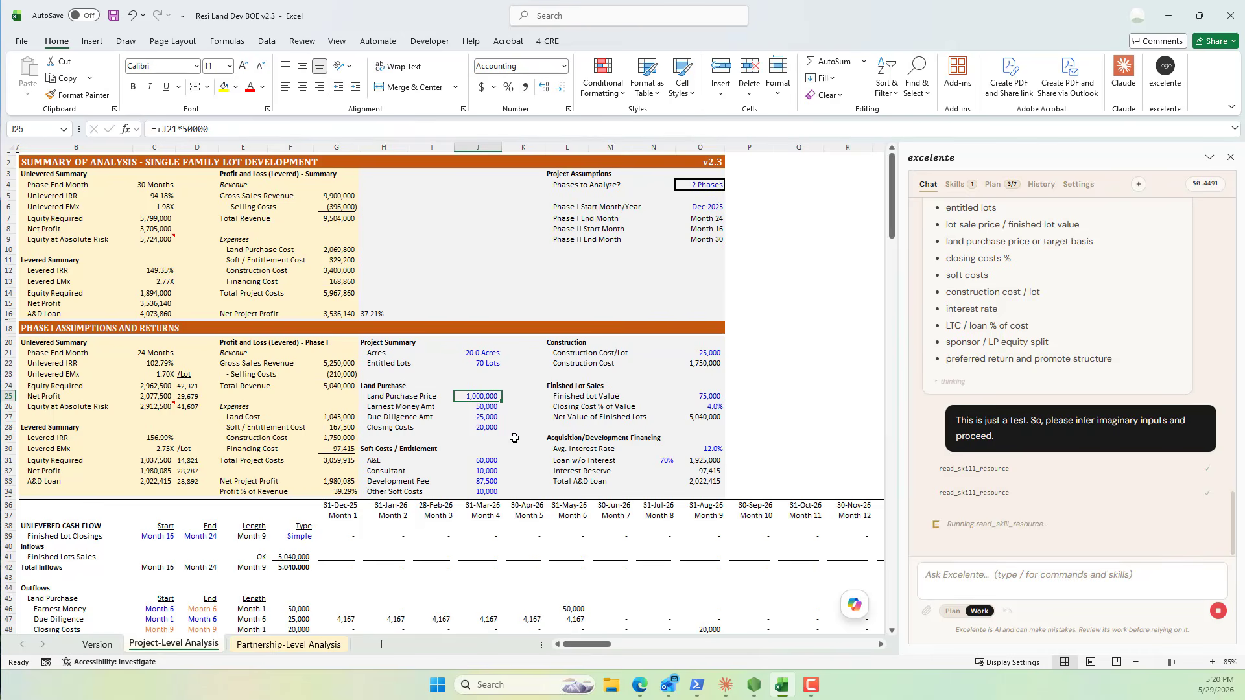
{"action": "scroll", "coordinate": [546, 400], "scroll_direction": "down", "scroll_amount": 4}
{"action": "scroll", "coordinate": [545, 400], "scroll_direction": "down", "scroll_amount": 4}
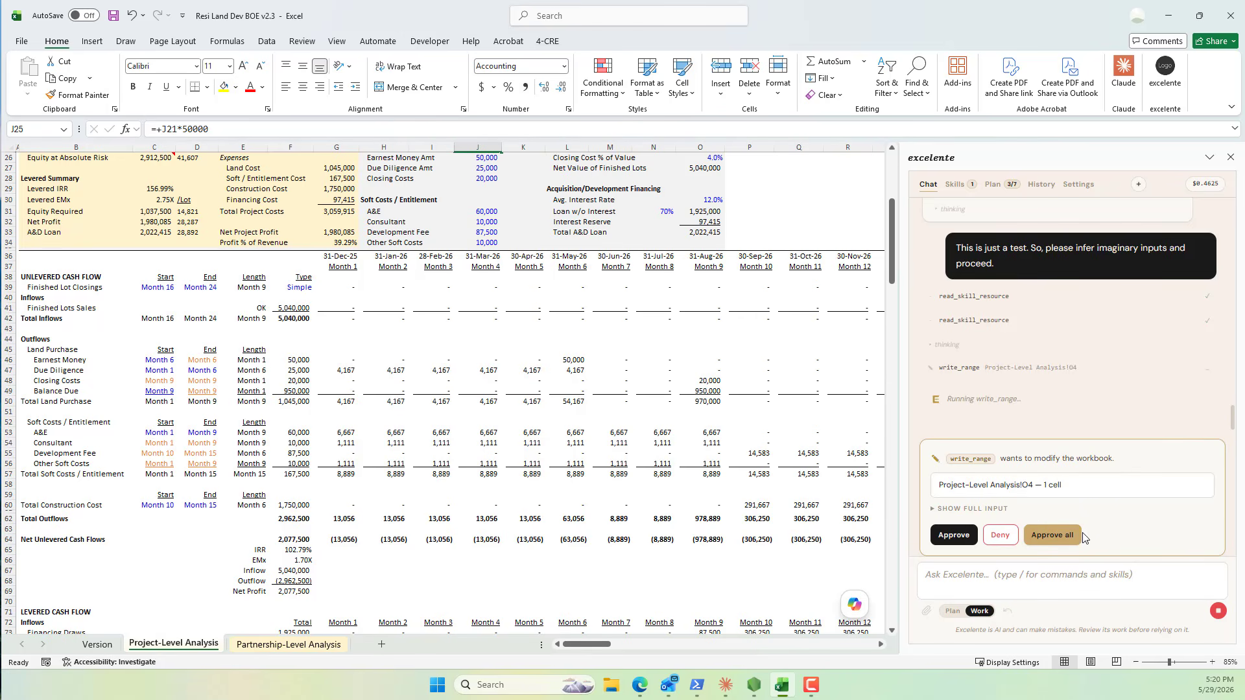
{"action": "left_click", "coordinate": [1052, 535]}
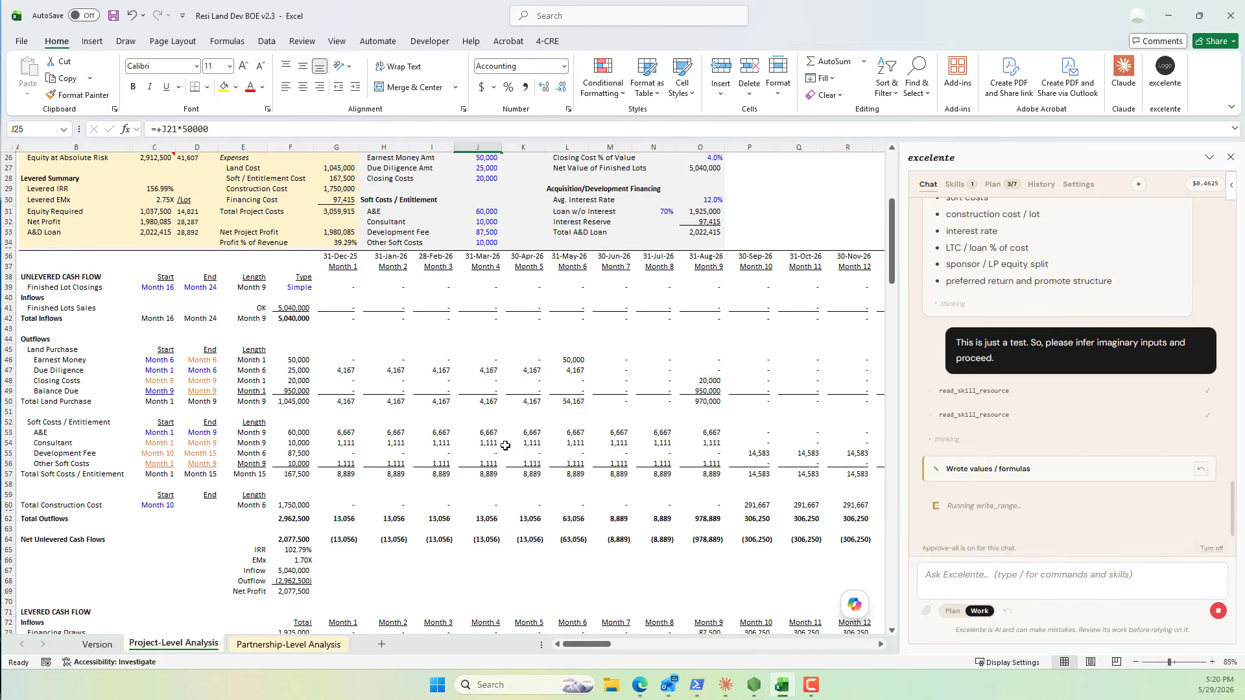
Step: Examine the Project-Level Analysis assumptions and cash flows as the agent populates them, and check the status of its plan steps
{"action": "scroll", "coordinate": [505, 446], "scroll_direction": "down", "scroll_amount": 11}
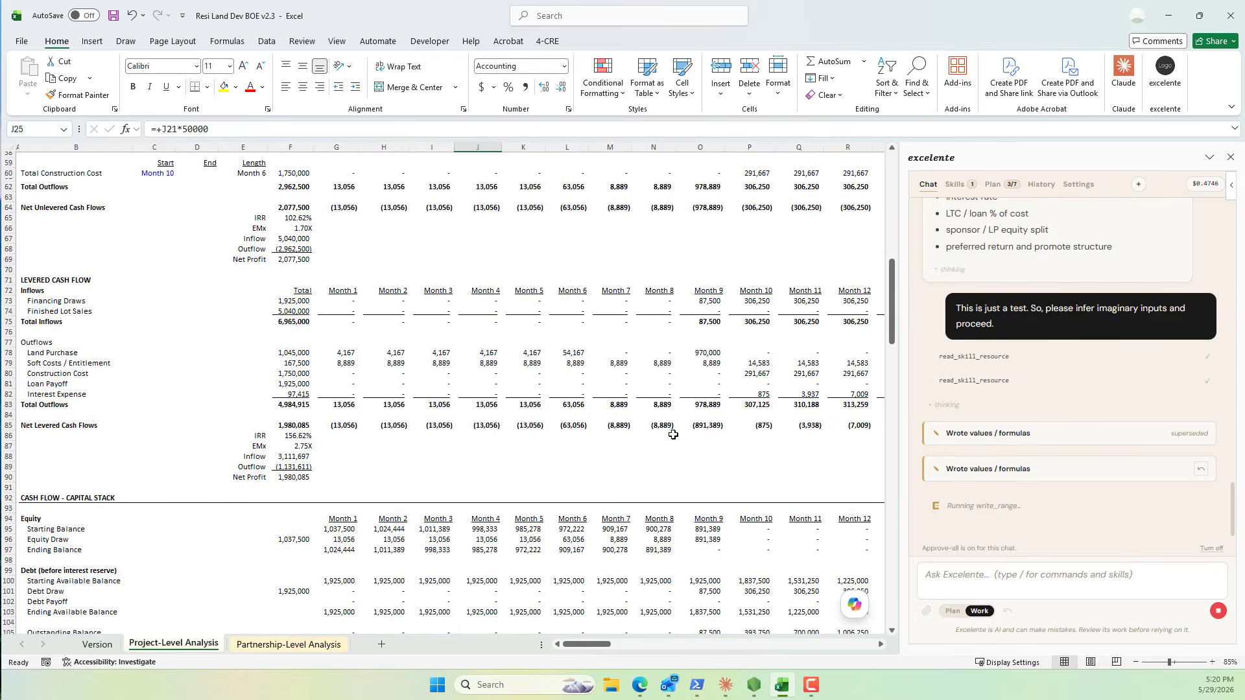
{"action": "scroll", "coordinate": [505, 446], "scroll_direction": "up", "scroll_amount": 19}
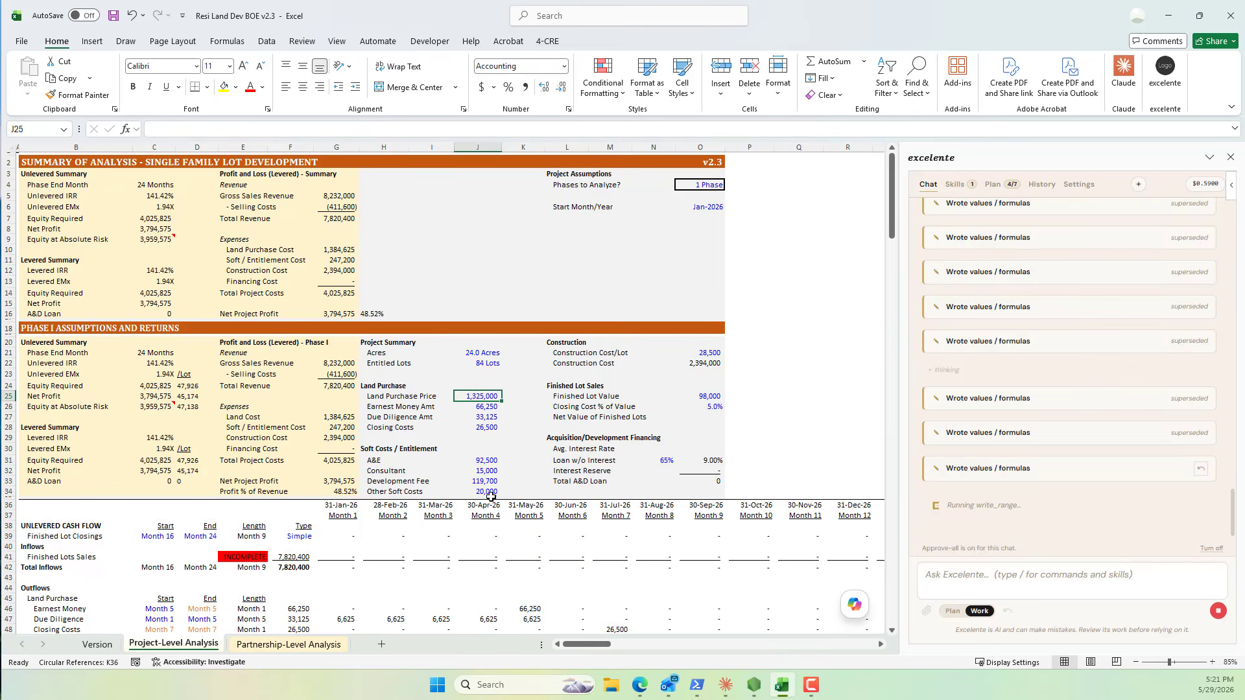
{"action": "scroll", "coordinate": [429, 462], "scroll_direction": "down", "scroll_amount": 5}
{"action": "scroll", "coordinate": [429, 462], "scroll_direction": "down", "scroll_amount": 3}
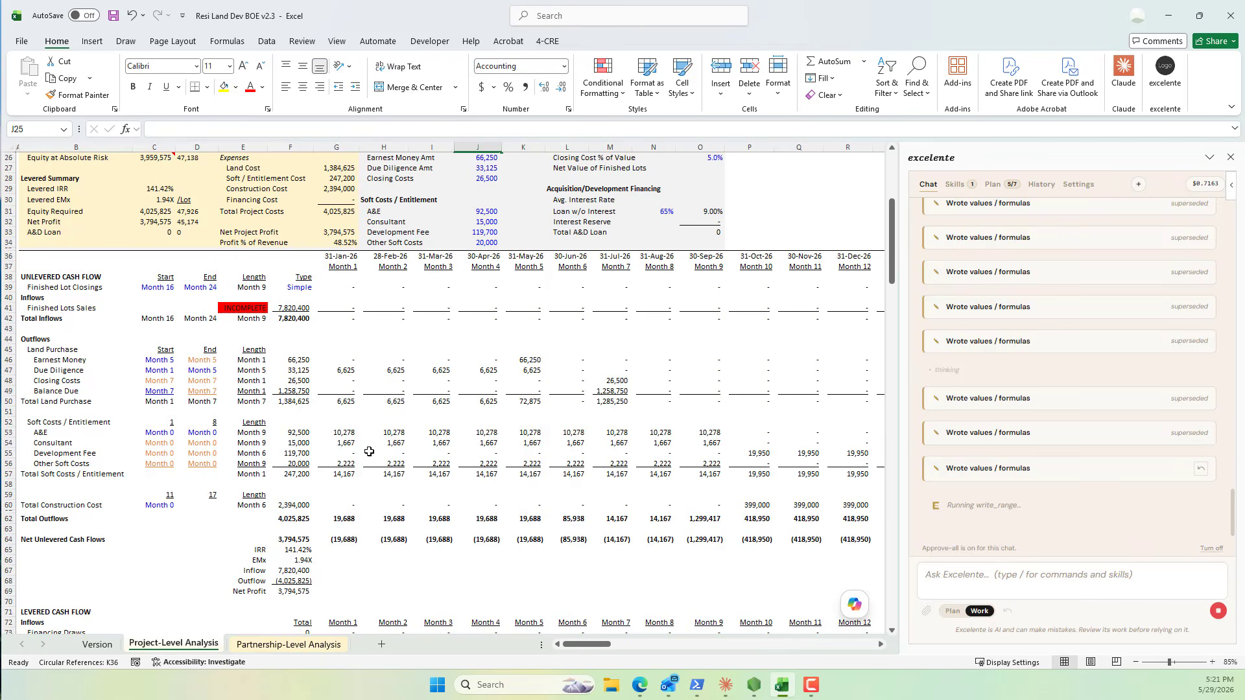
{"action": "scroll", "coordinate": [368, 451], "scroll_direction": "up", "scroll_amount": 8}
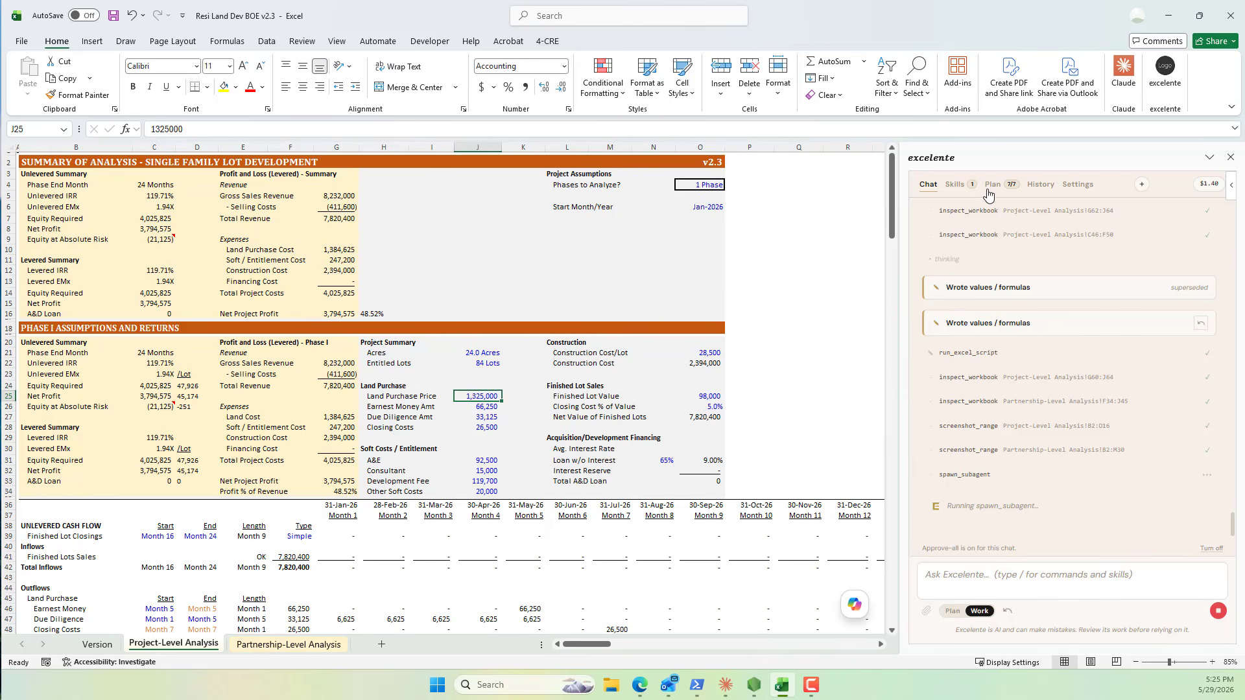
{"action": "left_click", "coordinate": [989, 186]}
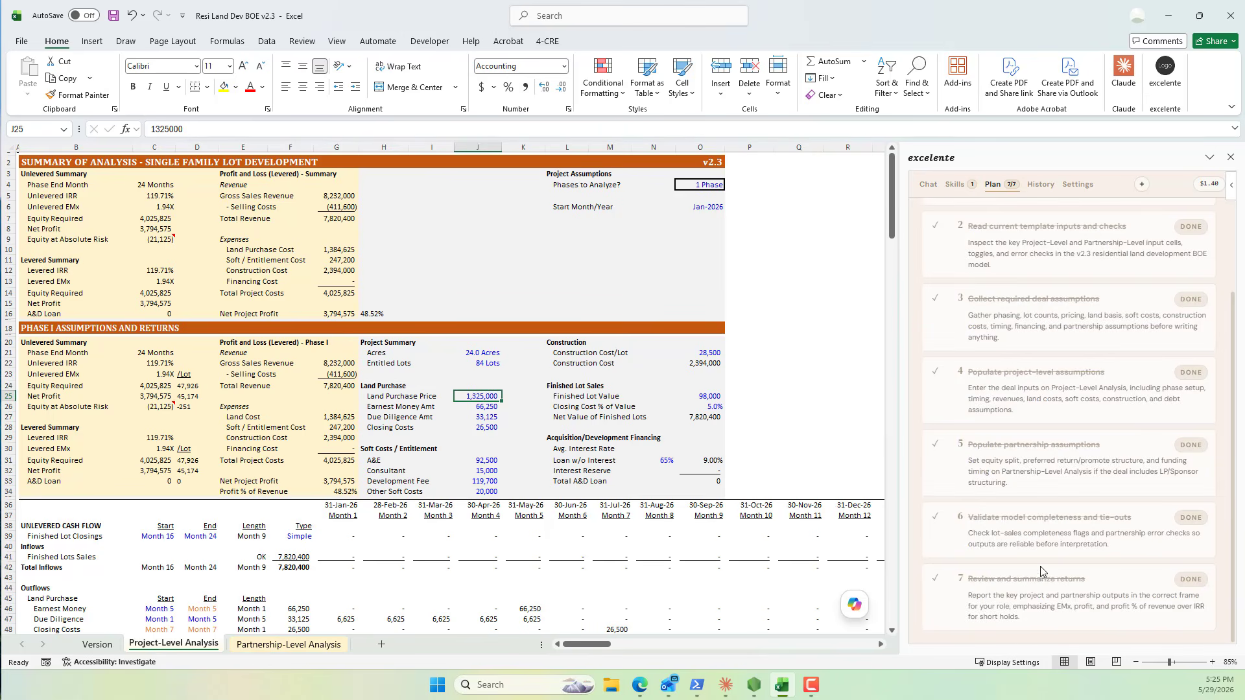
{"action": "left_click", "coordinate": [928, 186]}
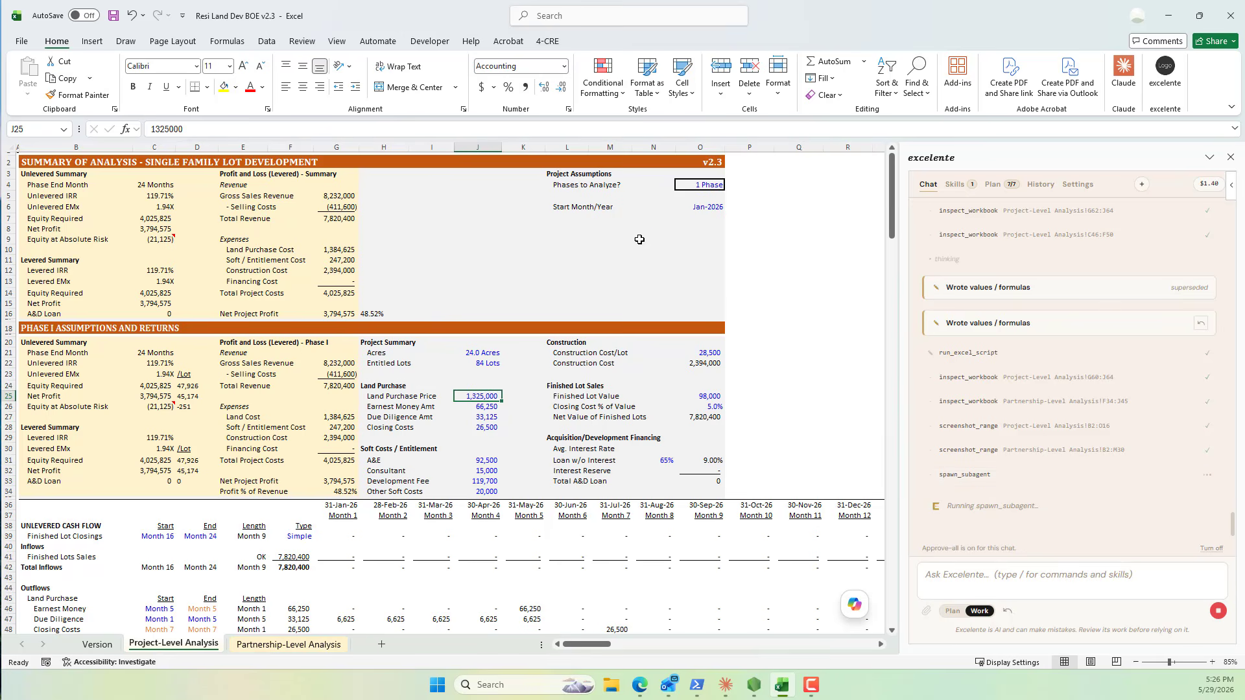
{"action": "scroll", "coordinate": [363, 394], "scroll_direction": "down", "scroll_amount": 10}
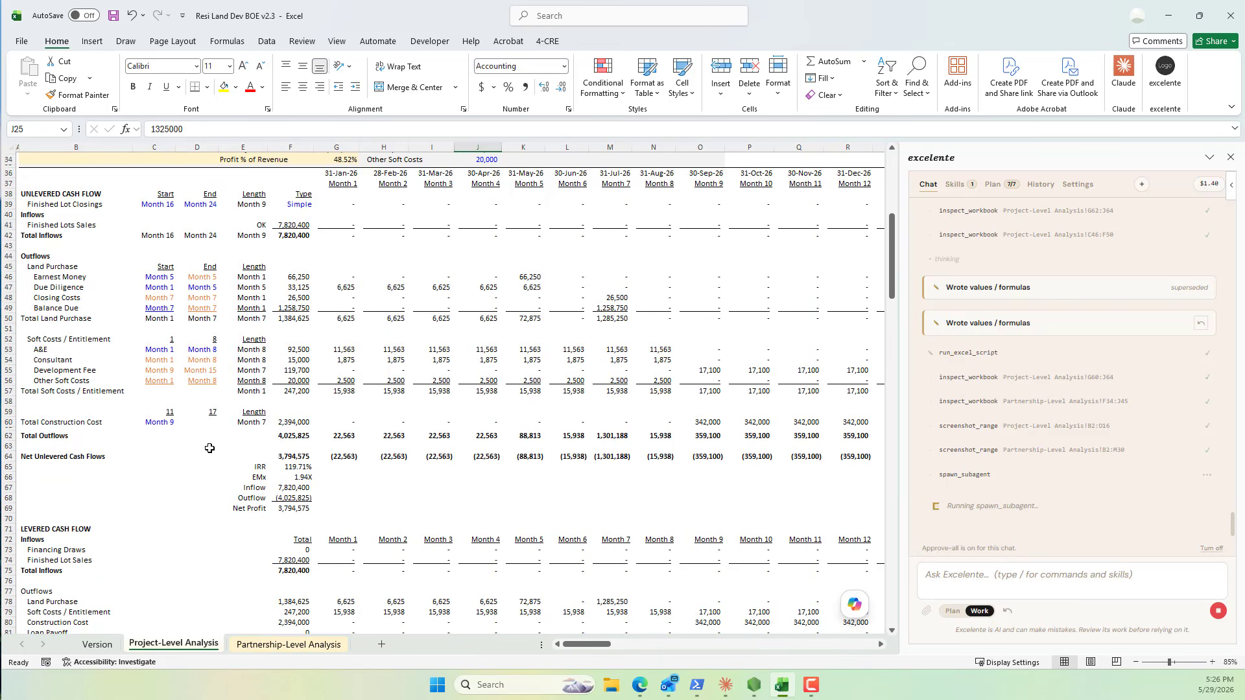
{"action": "scroll", "coordinate": [249, 412], "scroll_direction": "up", "scroll_amount": 5}
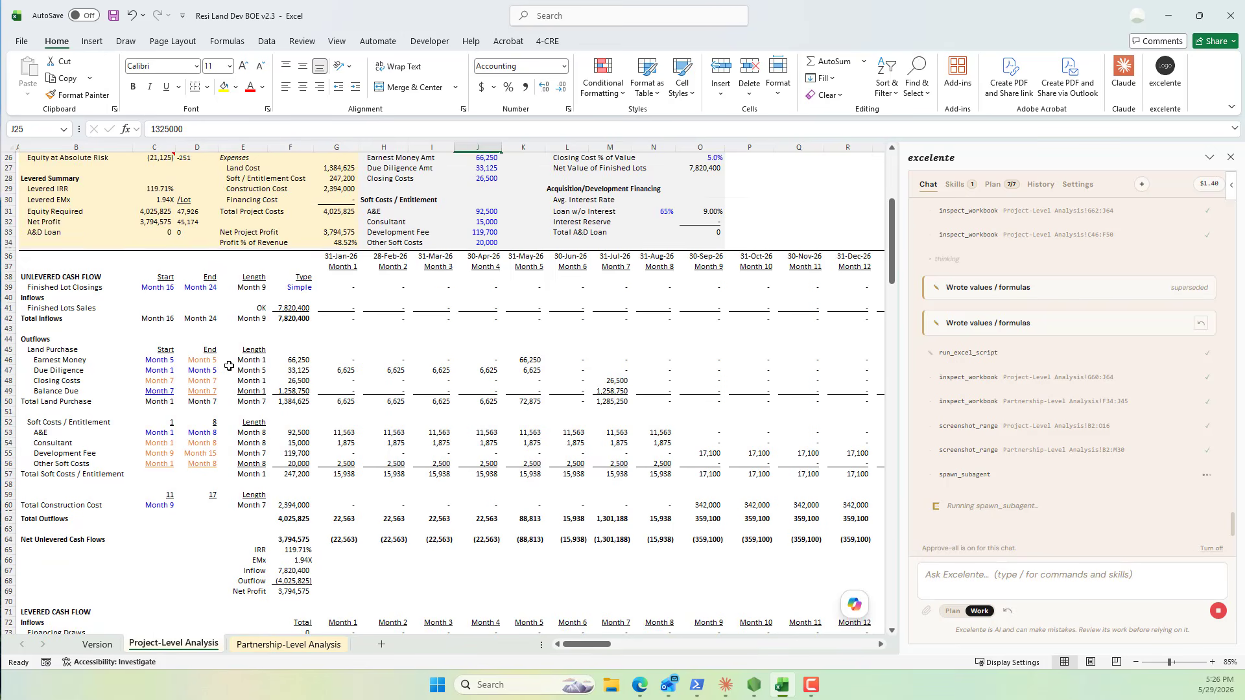
{"action": "scroll", "coordinate": [293, 376], "scroll_direction": "up", "scroll_amount": 4}
{"action": "scroll", "coordinate": [293, 377], "scroll_direction": "up", "scroll_amount": 3}
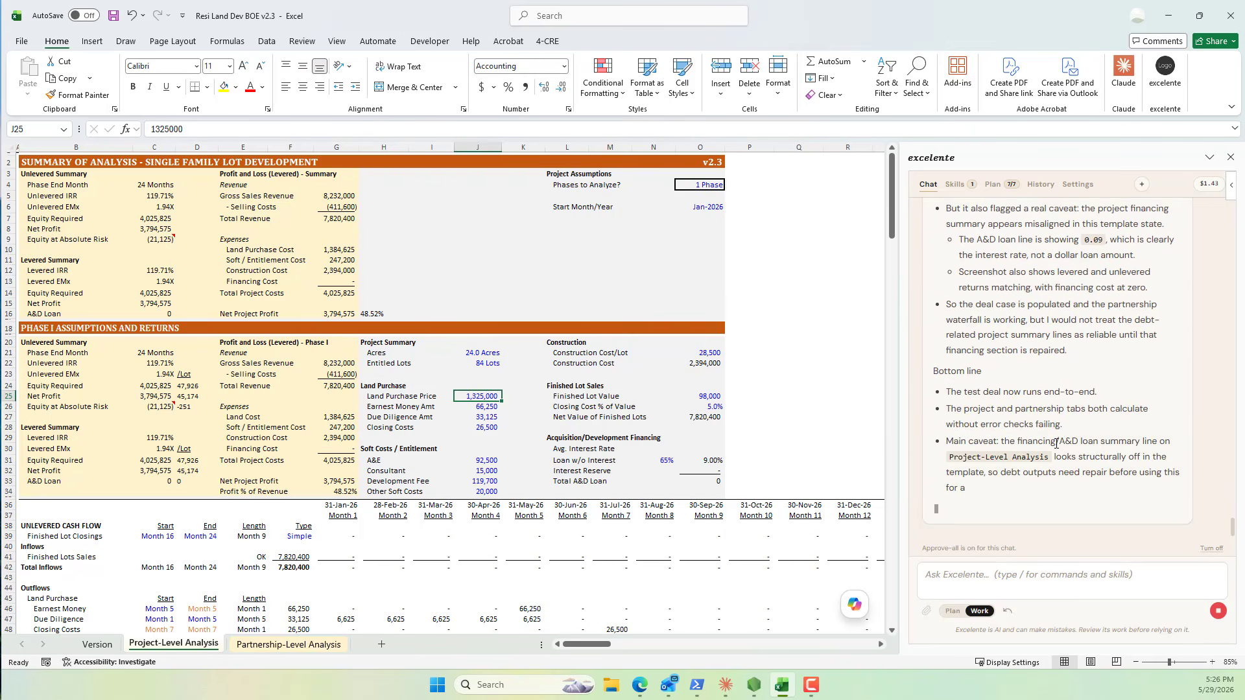
Step: Review the agent's final summary, covering populated assumptions, validation checks, project and partnership outputs, reviewer caveats and suggested follow-ups
{"action": "scroll", "coordinate": [1066, 443], "scroll_direction": "up", "scroll_amount": 10}
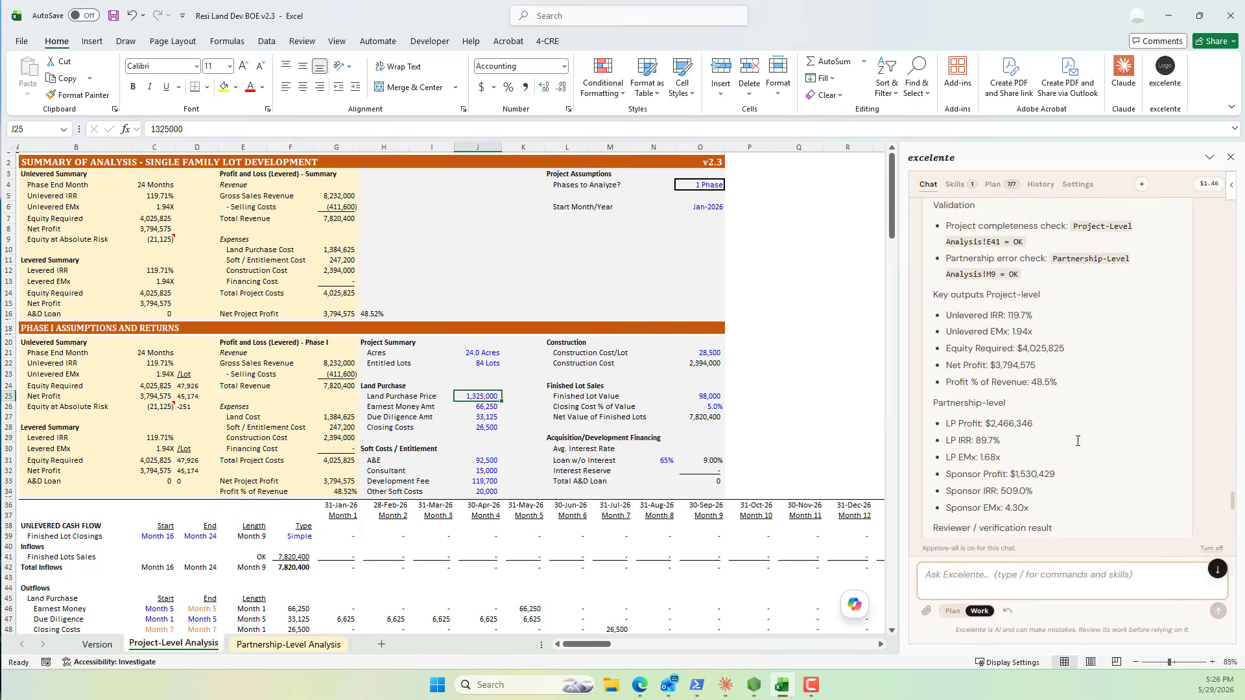
{"action": "scroll", "coordinate": [1076, 439], "scroll_direction": "down", "scroll_amount": 2}
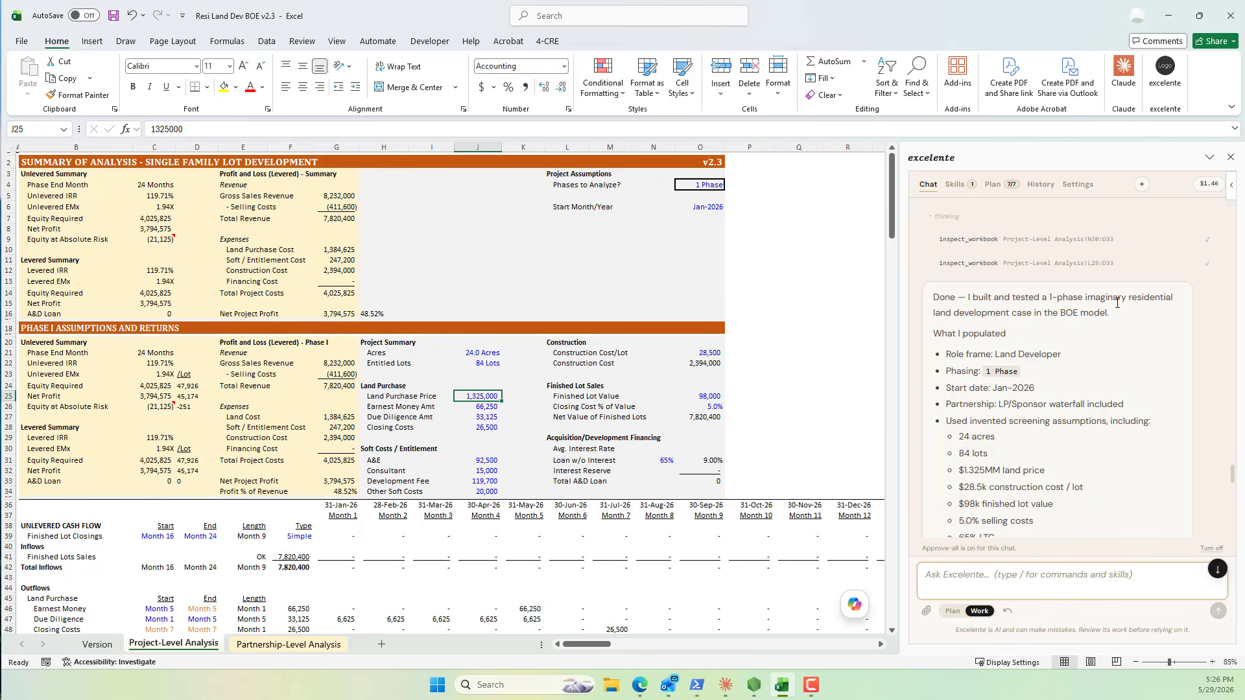
{"action": "scroll", "coordinate": [1084, 314], "scroll_direction": "down", "scroll_amount": 2}
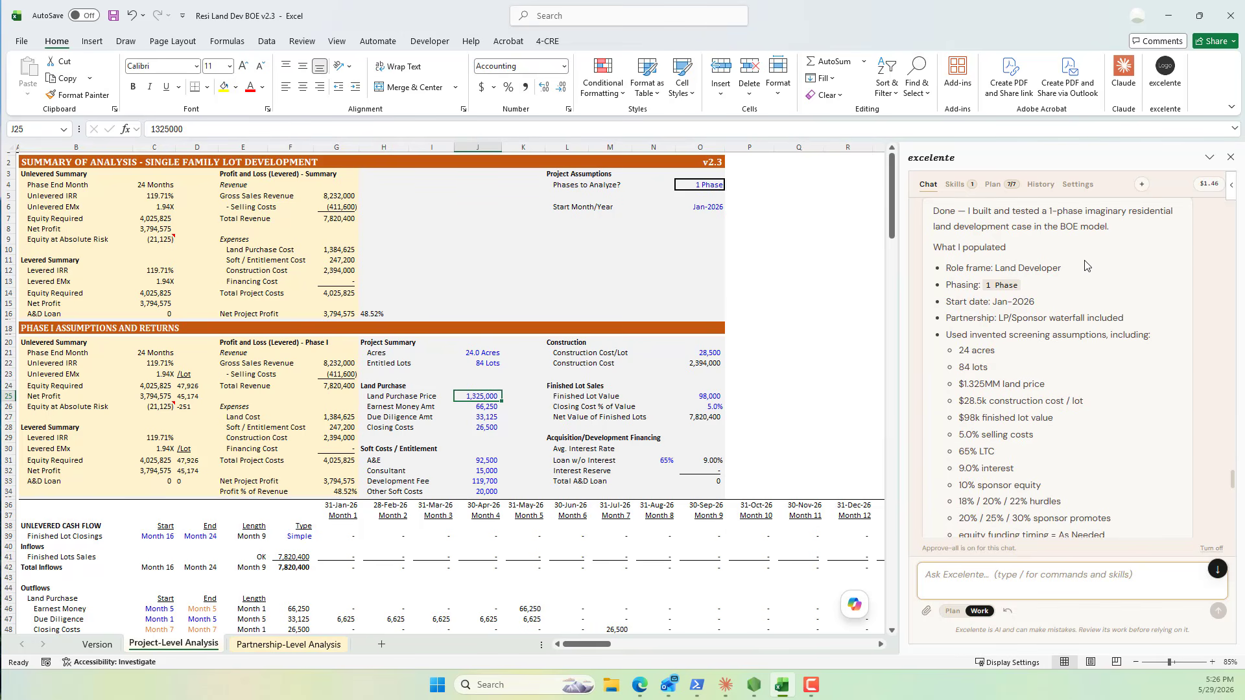
{"action": "scroll", "coordinate": [981, 273], "scroll_direction": "down", "scroll_amount": 10}
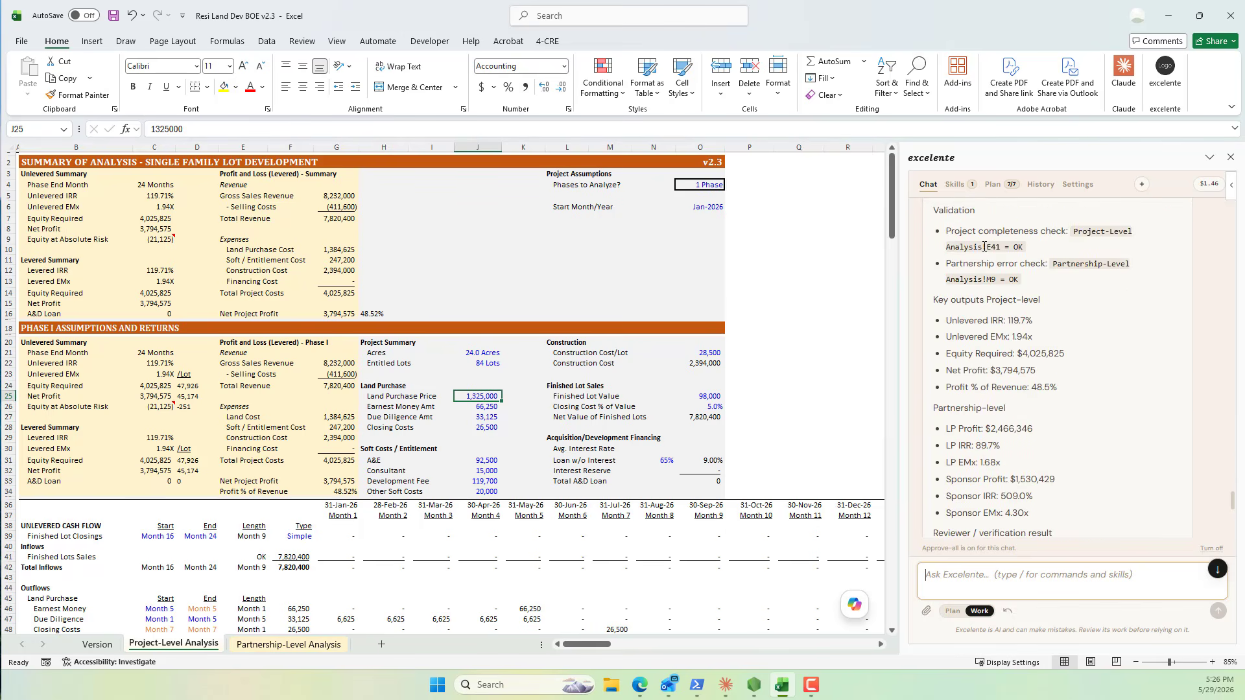
{"action": "scroll", "coordinate": [977, 292], "scroll_direction": "up", "scroll_amount": 4}
{"action": "scroll", "coordinate": [977, 296], "scroll_direction": "down", "scroll_amount": 2}
{"action": "scroll", "coordinate": [1017, 296], "scroll_direction": "down", "scroll_amount": 2}
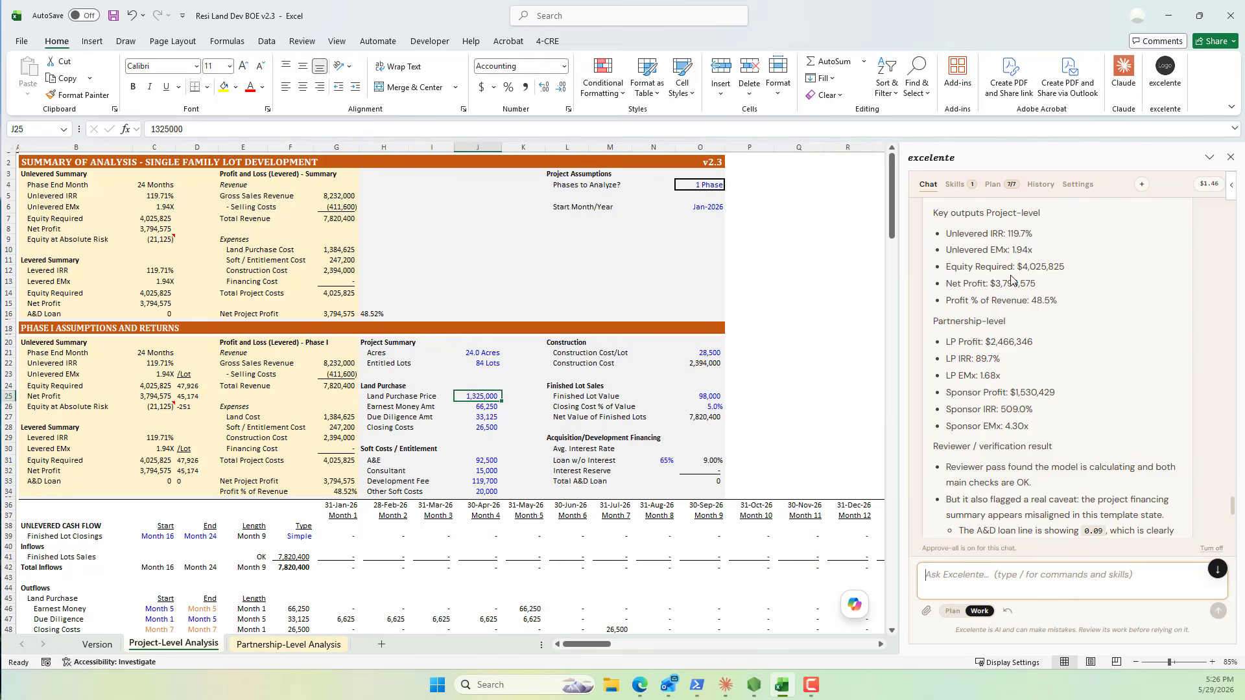
{"action": "scroll", "coordinate": [1045, 373], "scroll_direction": "down", "scroll_amount": 2}
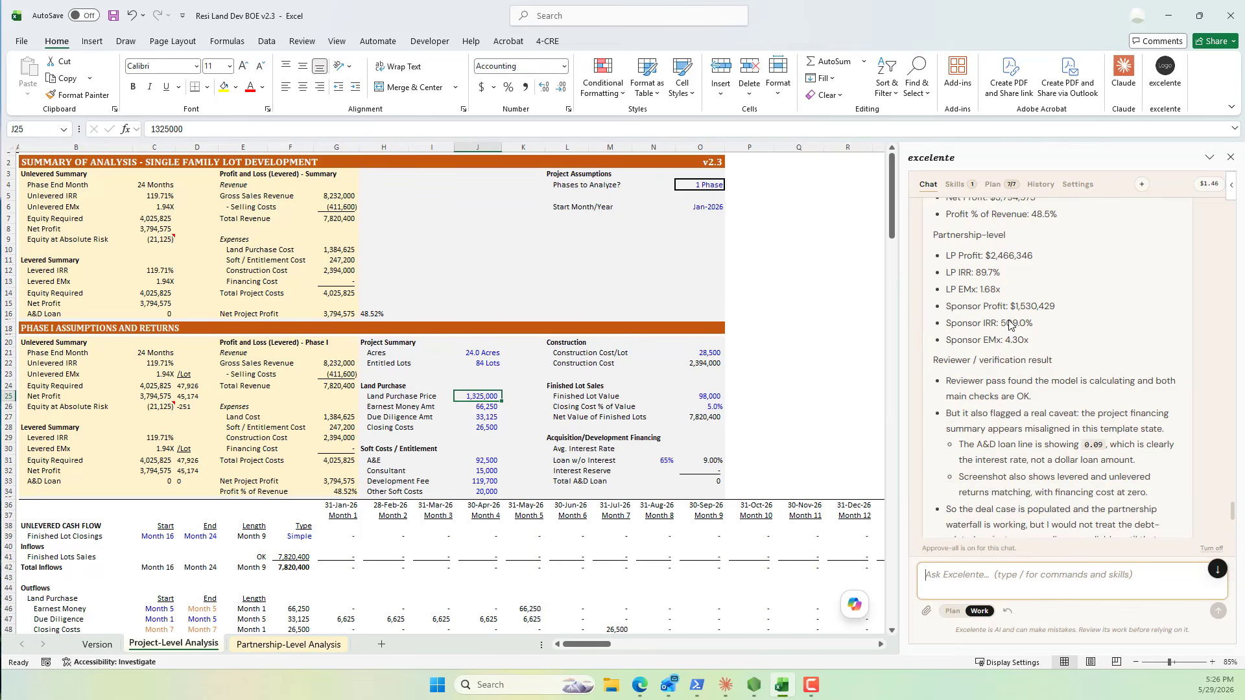
{"action": "scroll", "coordinate": [1018, 323], "scroll_direction": "down", "scroll_amount": 2}
{"action": "scroll", "coordinate": [1034, 319], "scroll_direction": "up", "scroll_amount": 1}
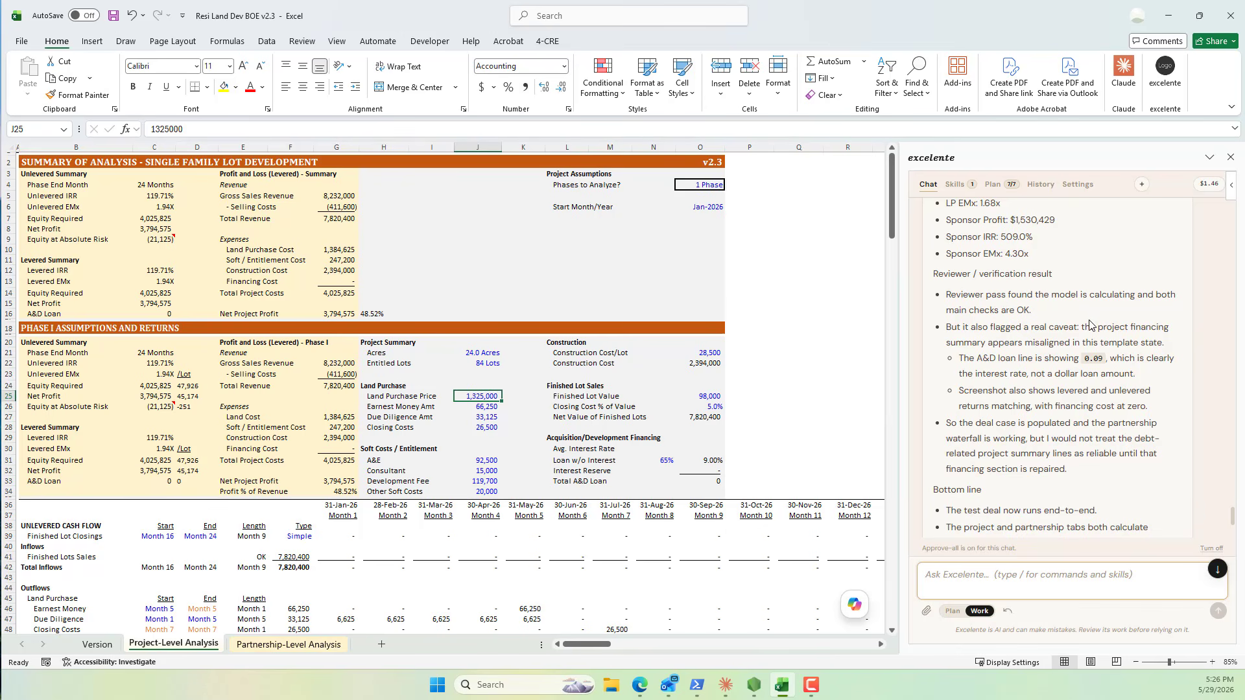
{"action": "scroll", "coordinate": [1058, 330], "scroll_direction": "down", "scroll_amount": 1}
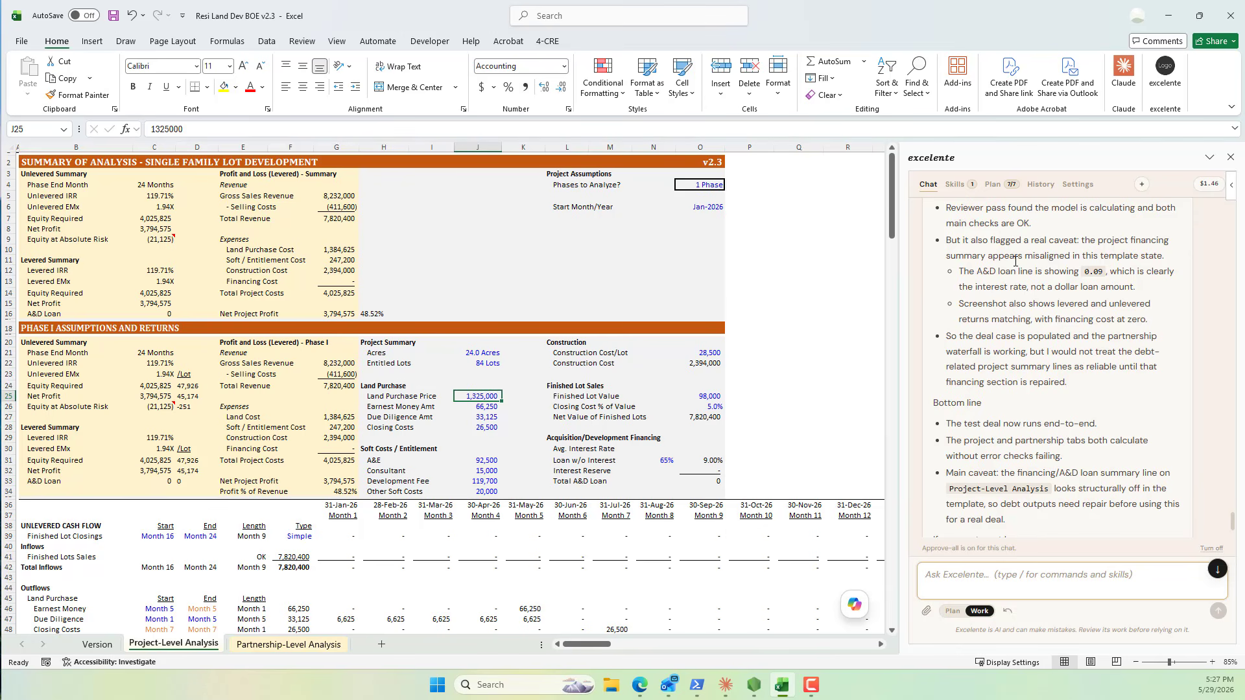
{"action": "scroll", "coordinate": [1025, 298], "scroll_direction": "down", "scroll_amount": 1}
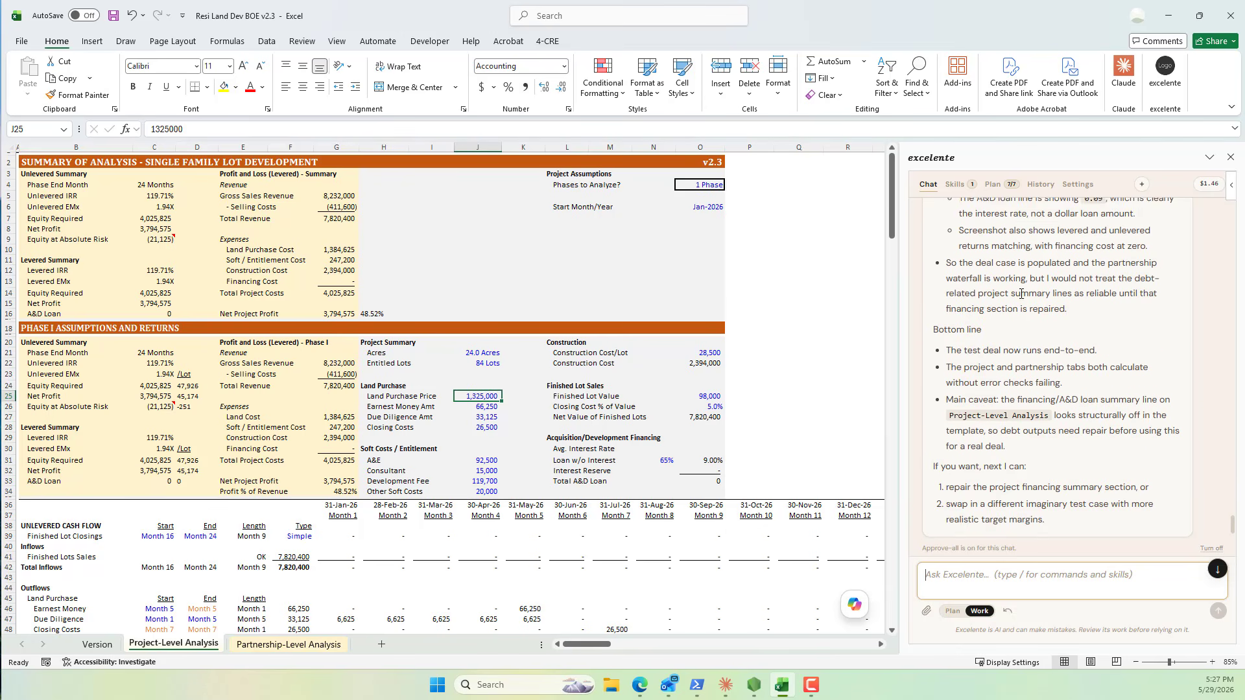